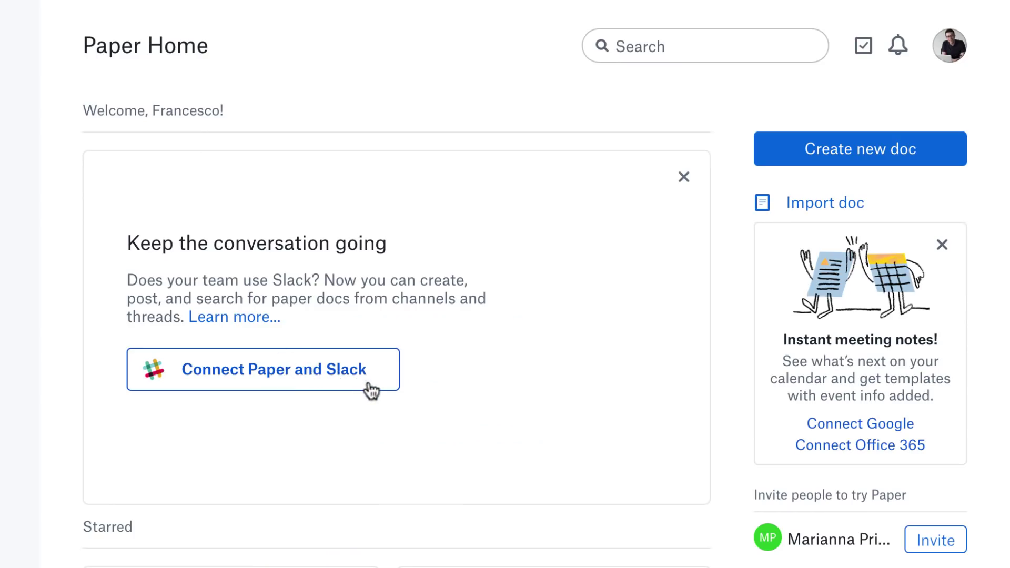
scroll(371, 389, "down", 6)
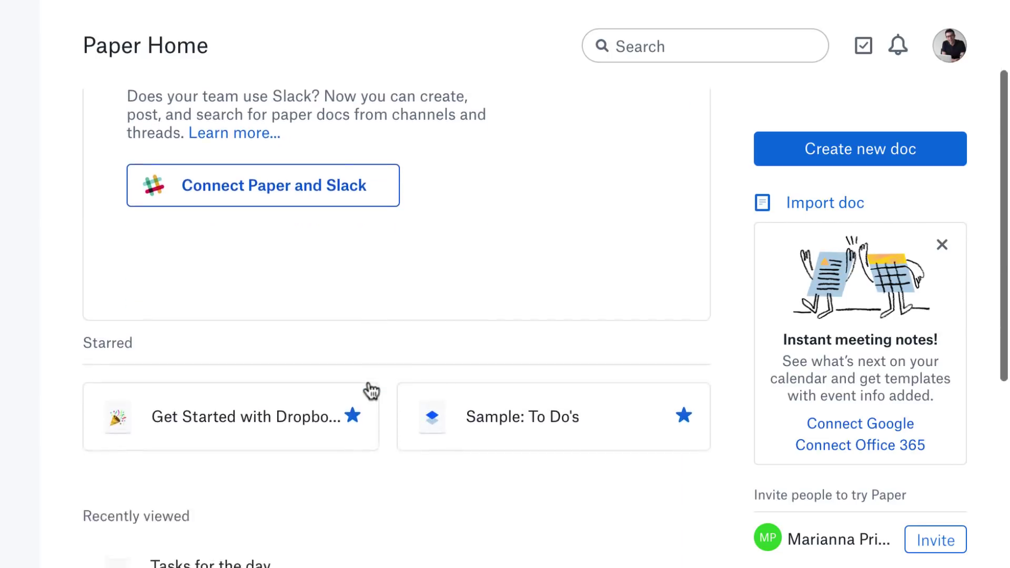
scroll(371, 390, "up", 5)
scroll(371, 389, "up", 1)
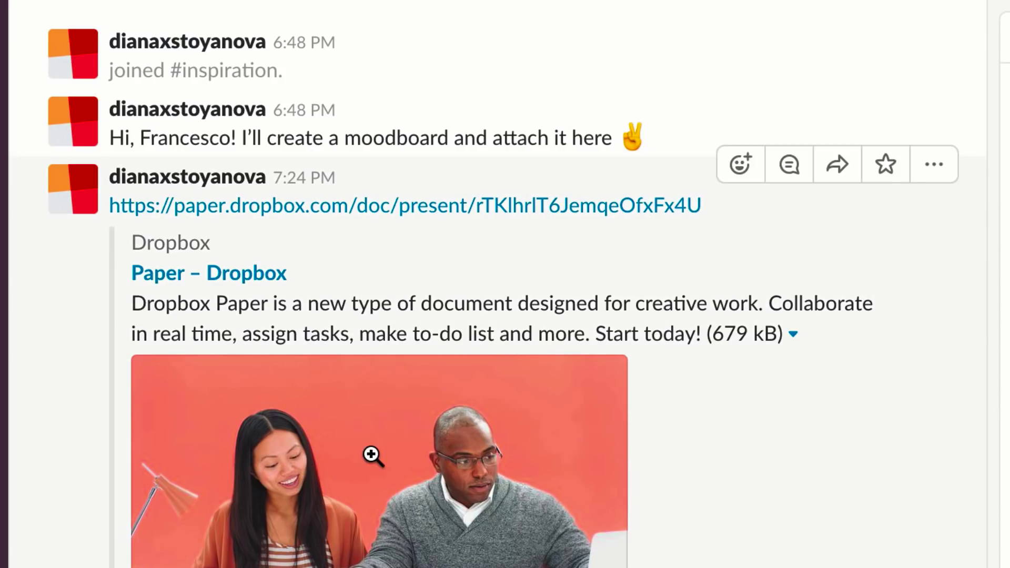
- Scroll the Slack #inspiration channel past the shared paper.dropbox.com moodboard link preview
scroll(371, 454, "down", 5)
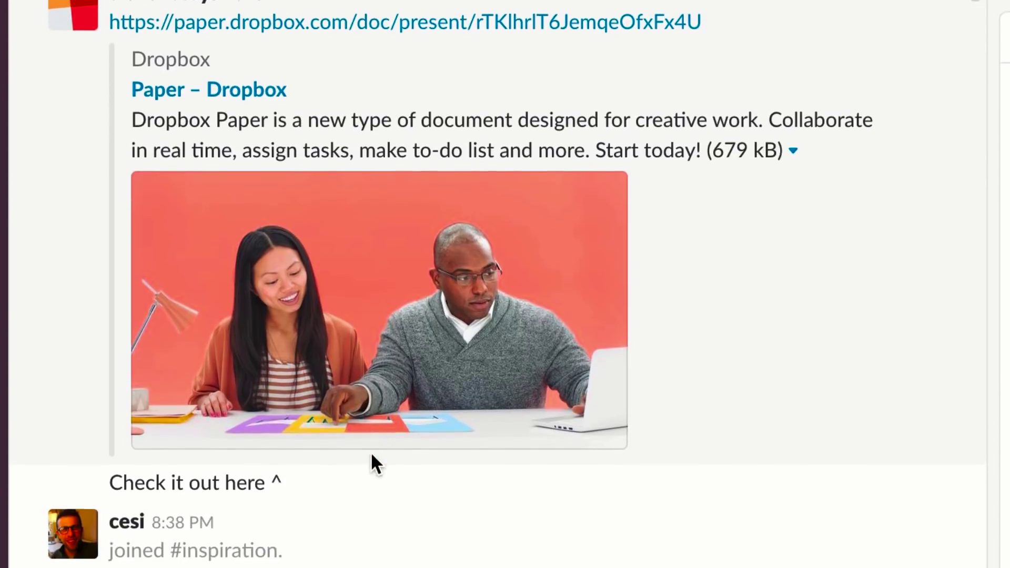
scroll(370, 452, "down", 2)
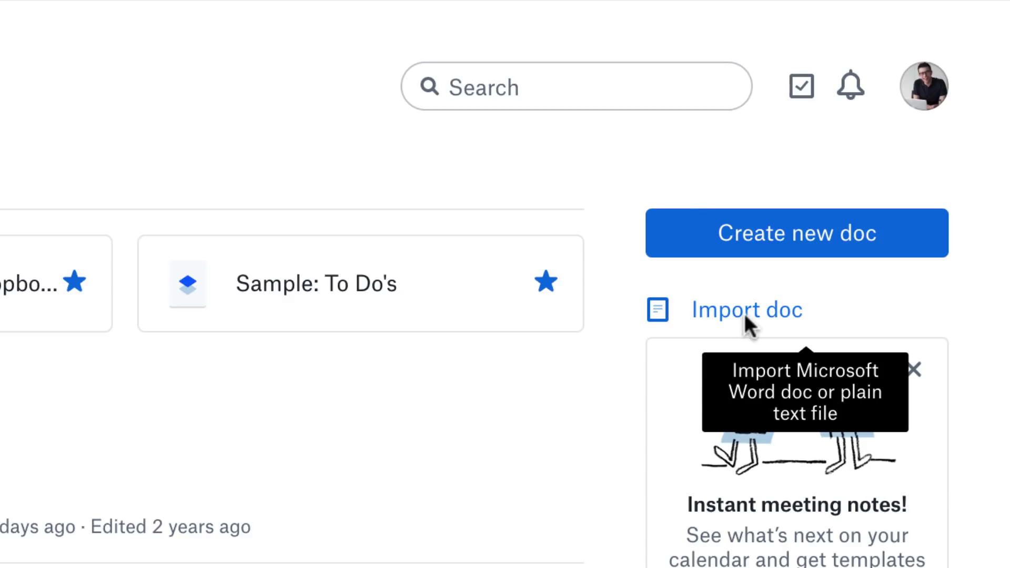
left_click(744, 314)
scroll(627, 316, "up", 5)
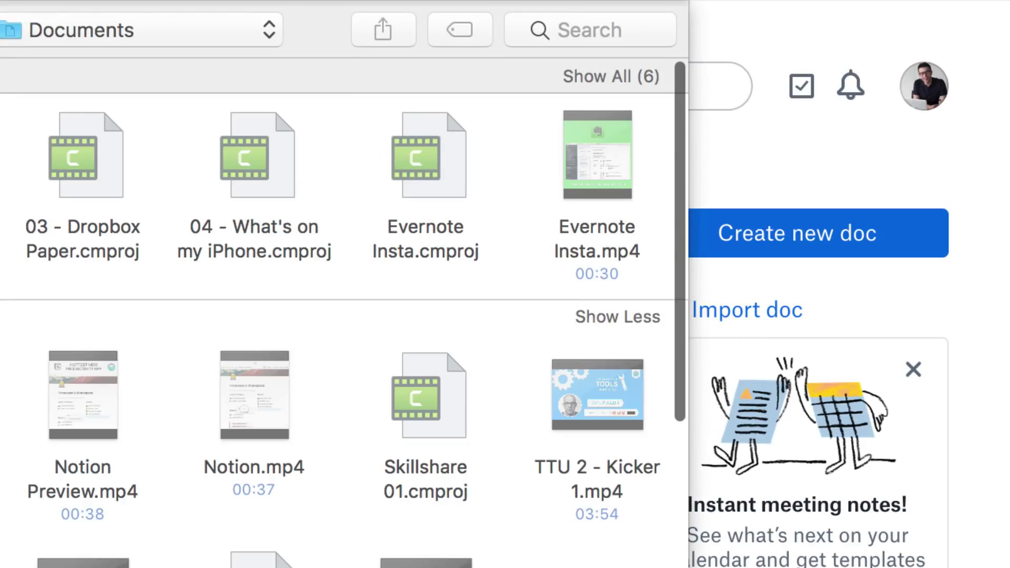
key("super+alt+l")
scroll(337, 315, "down", 5)
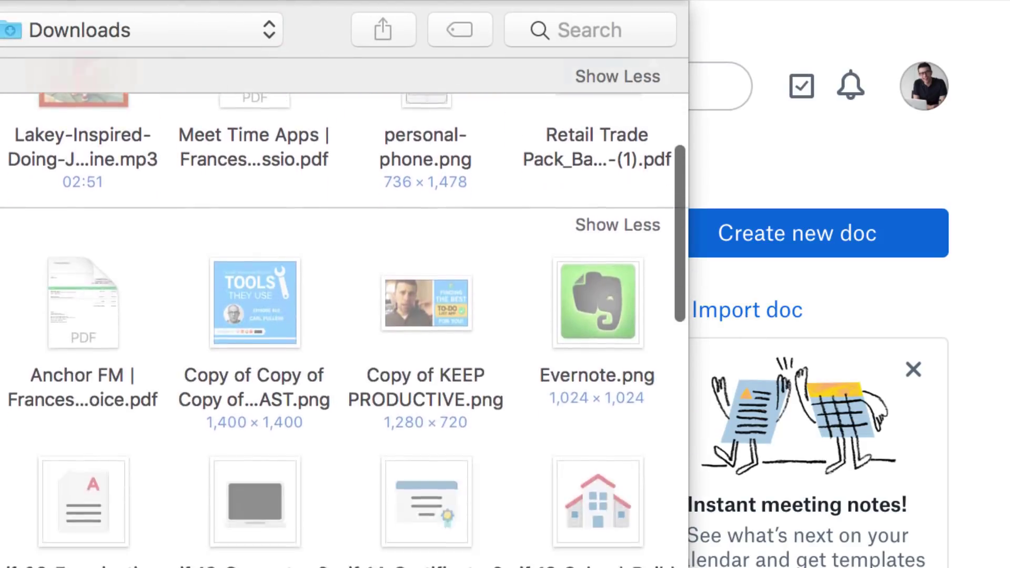
scroll(337, 337, "down", 5)
key("shift+super+o")
scroll(147, 337, "up", 5)
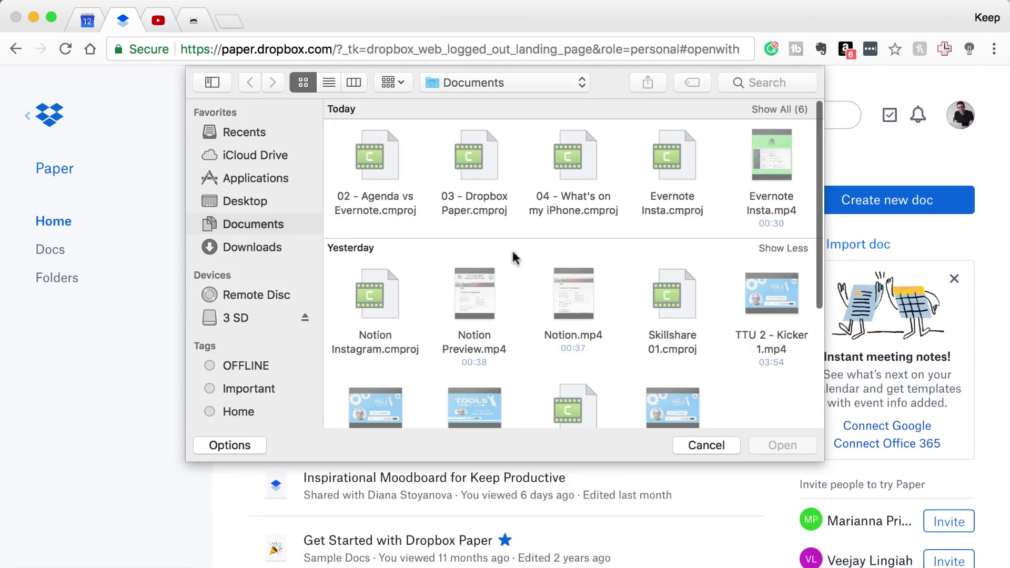
left_click(284, 248)
scroll(368, 274, "down", 2)
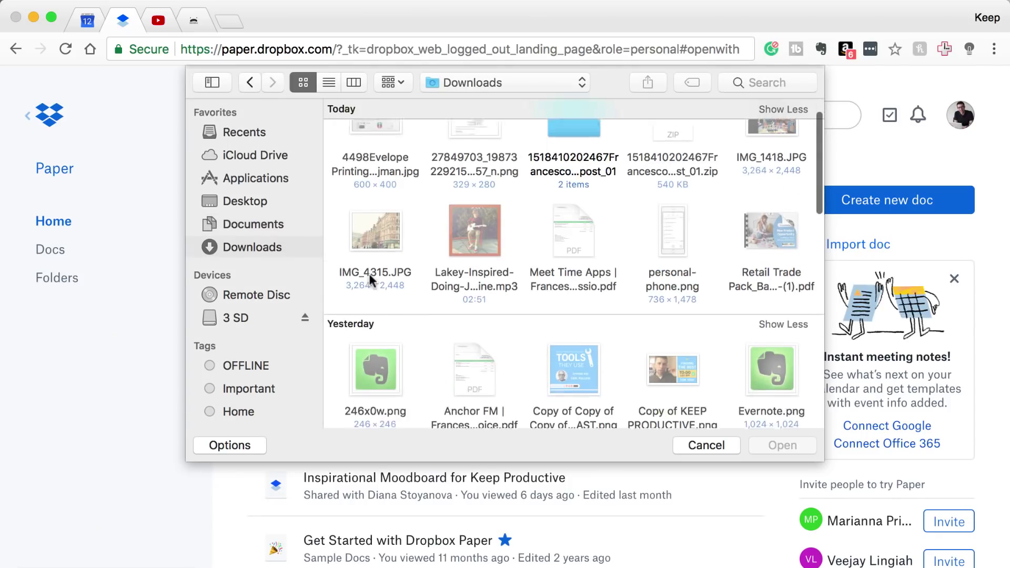
scroll(369, 274, "down", 10)
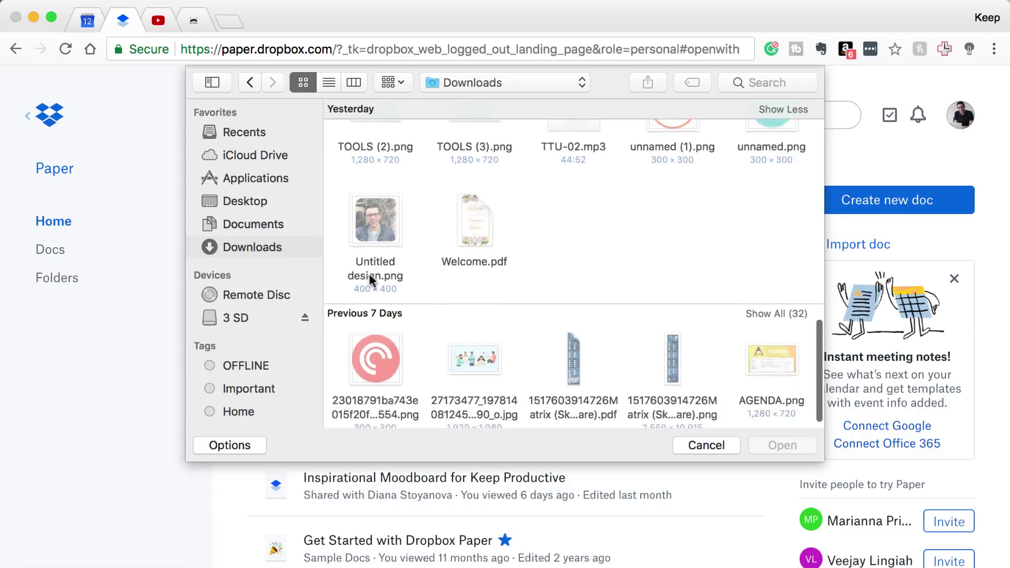
scroll(369, 275, "up", 6)
scroll(458, 289, "down", 5)
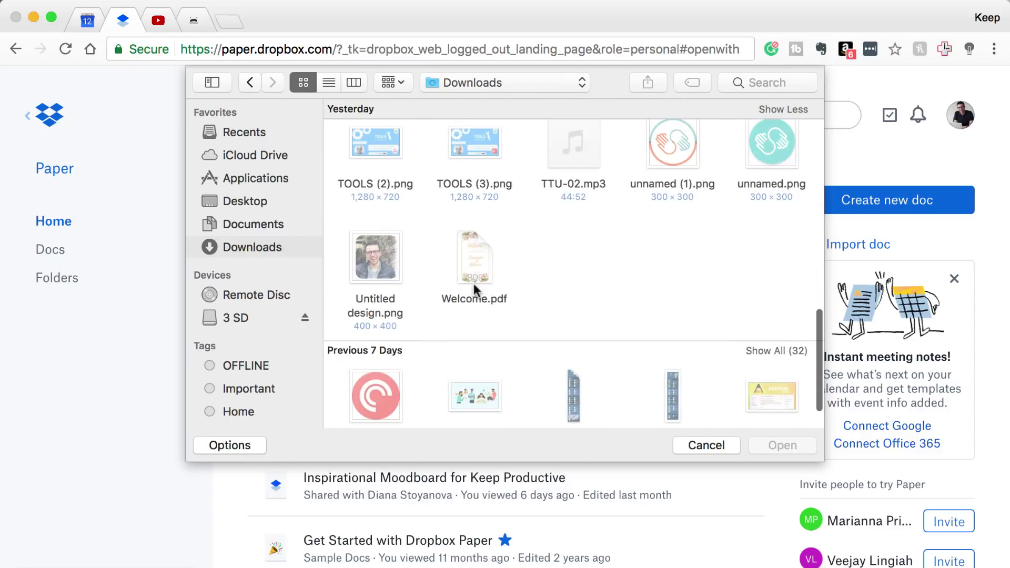
key("Escape")
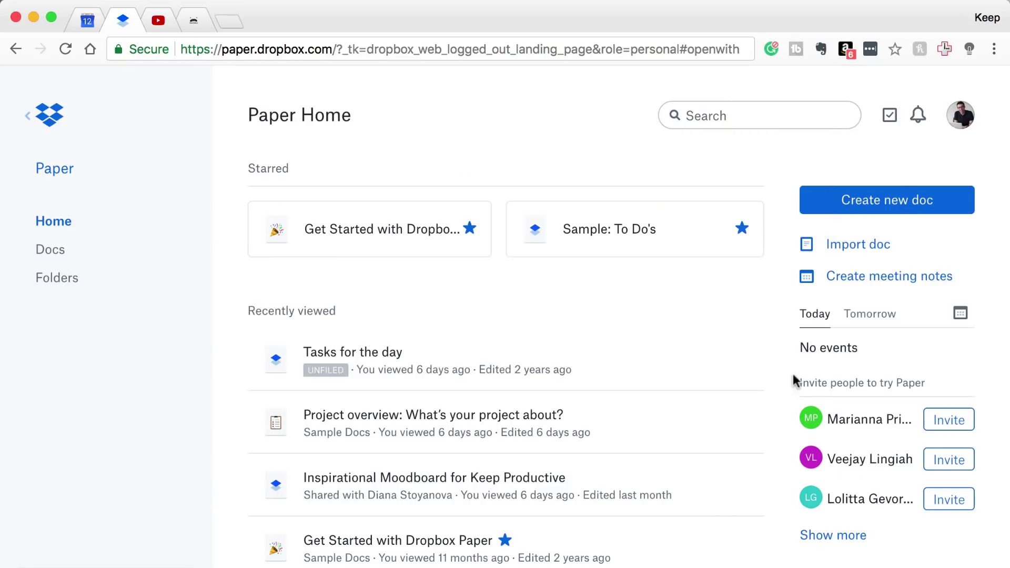
left_click(883, 326)
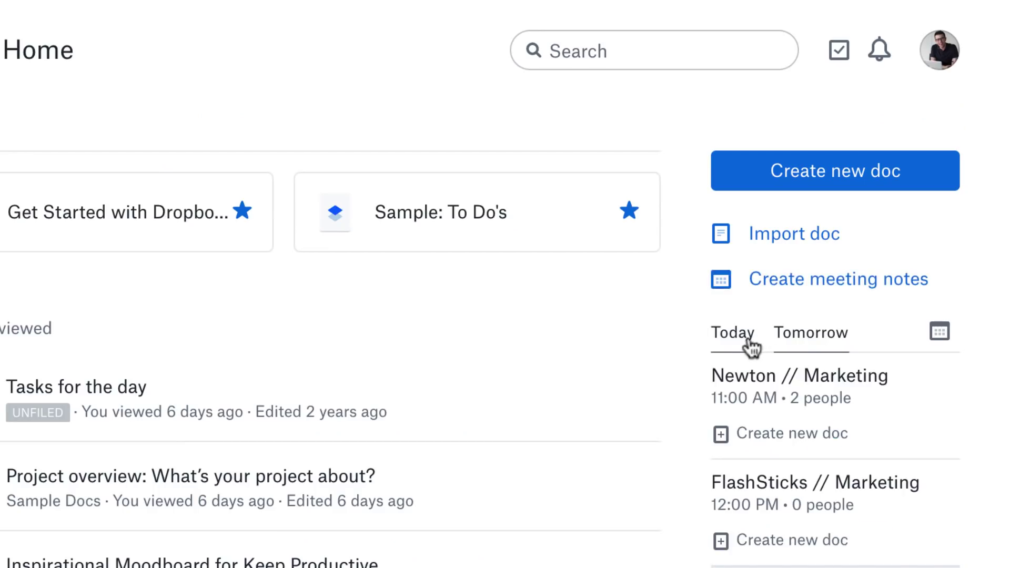
left_click(745, 345)
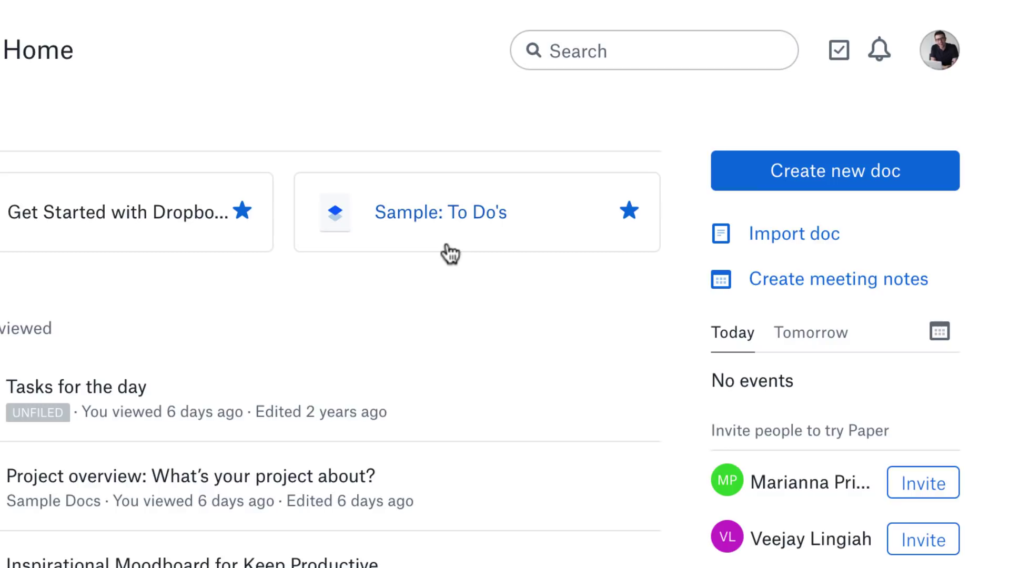
scroll(387, 408, "down", 4)
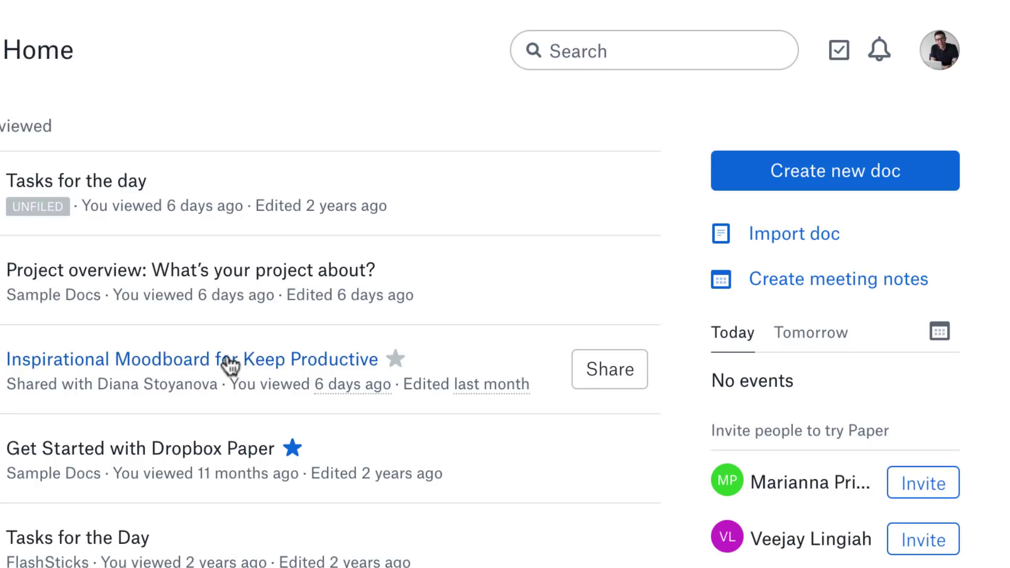
left_click(52, 369)
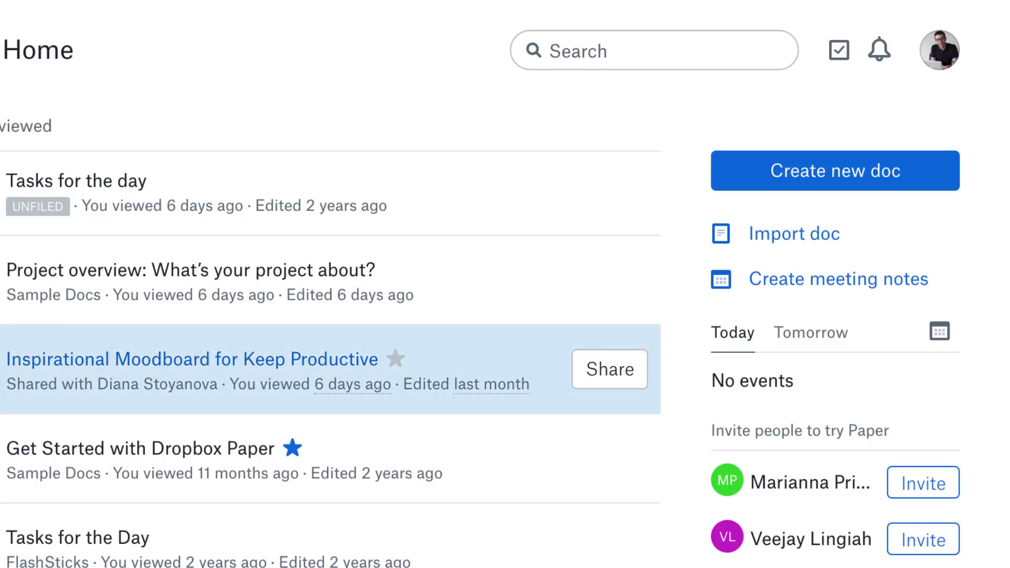
scroll(58, 473, "down", 3)
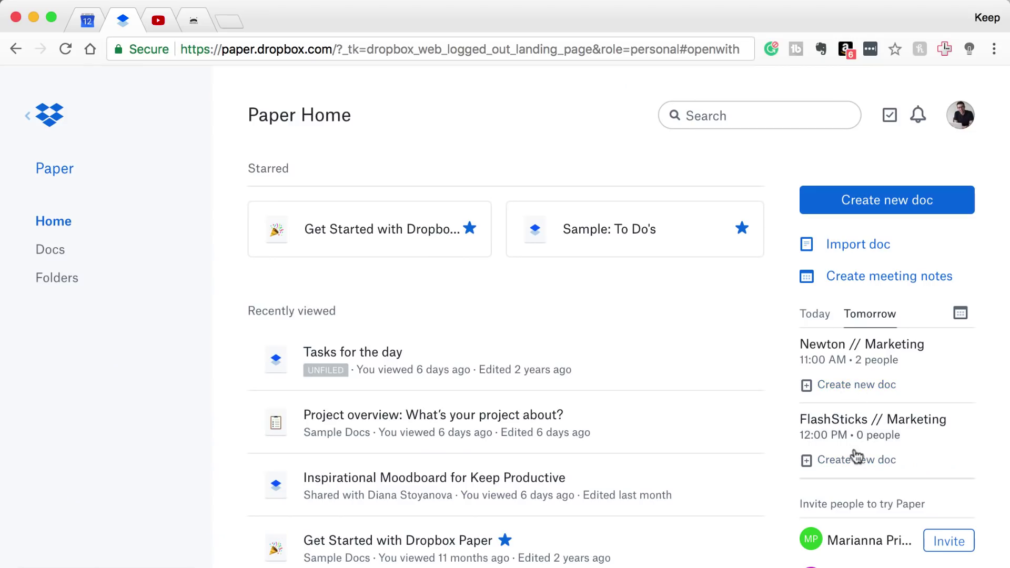
- Create meeting notes for the FlashSticks // Marketing event, with the browser fullscreen
left_click(857, 460)
key("super+shift+f")
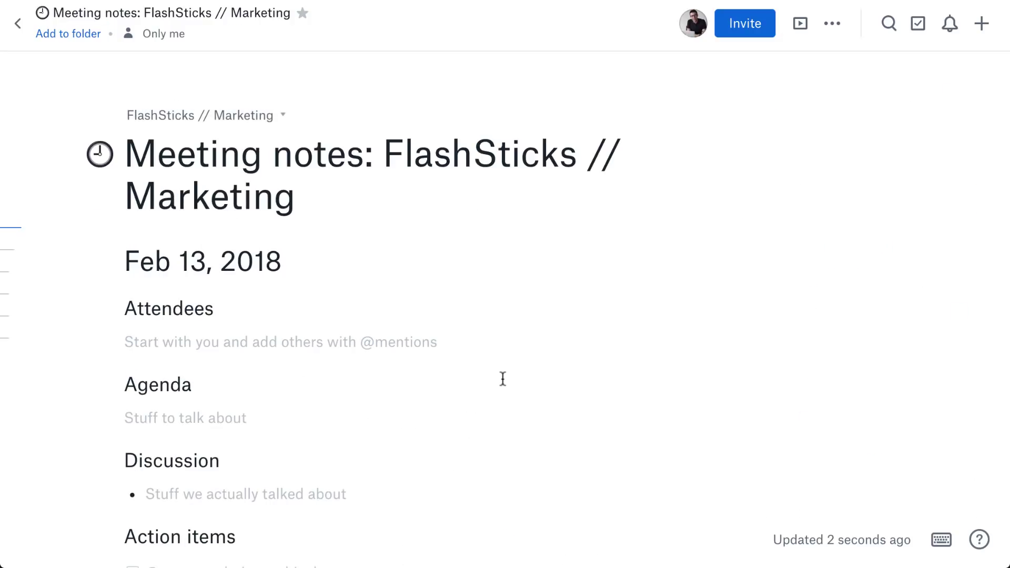
scroll(501, 378, "down", 2)
scroll(502, 378, "down", 4)
scroll(503, 379, "up", 5)
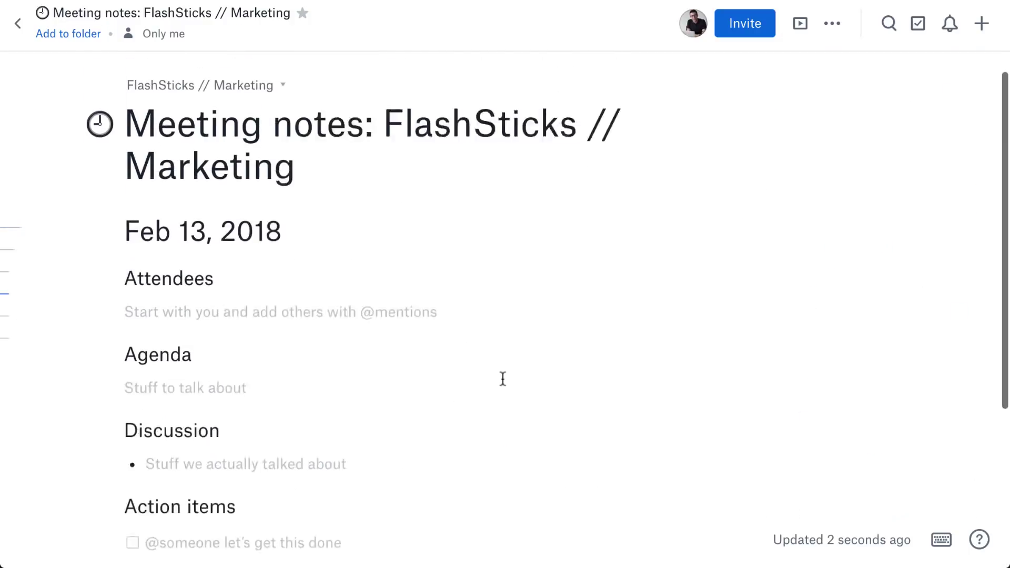
- File the meeting notes in the Sample Docs folder and return to Paper Home
left_click(72, 35)
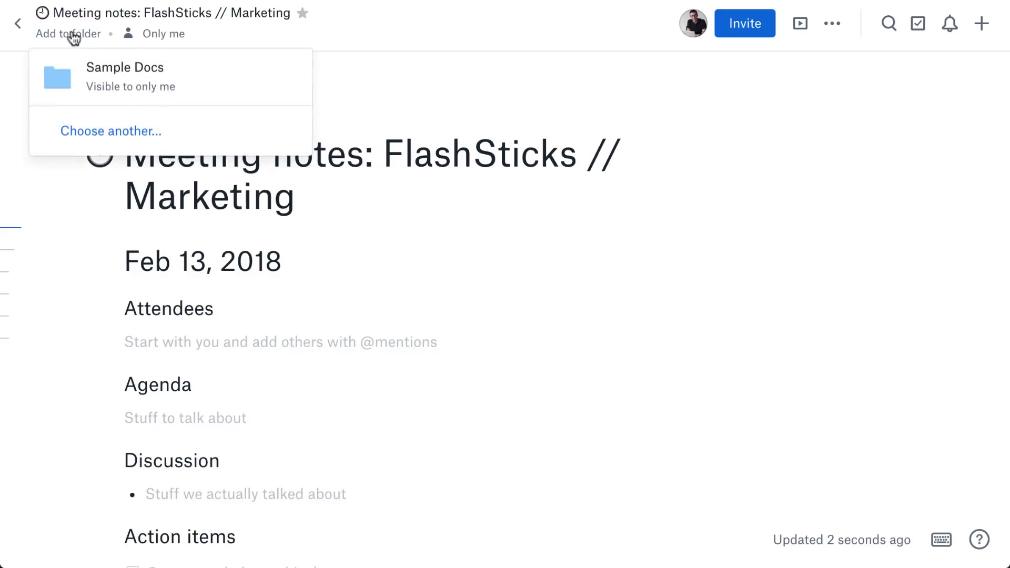
left_click(107, 74)
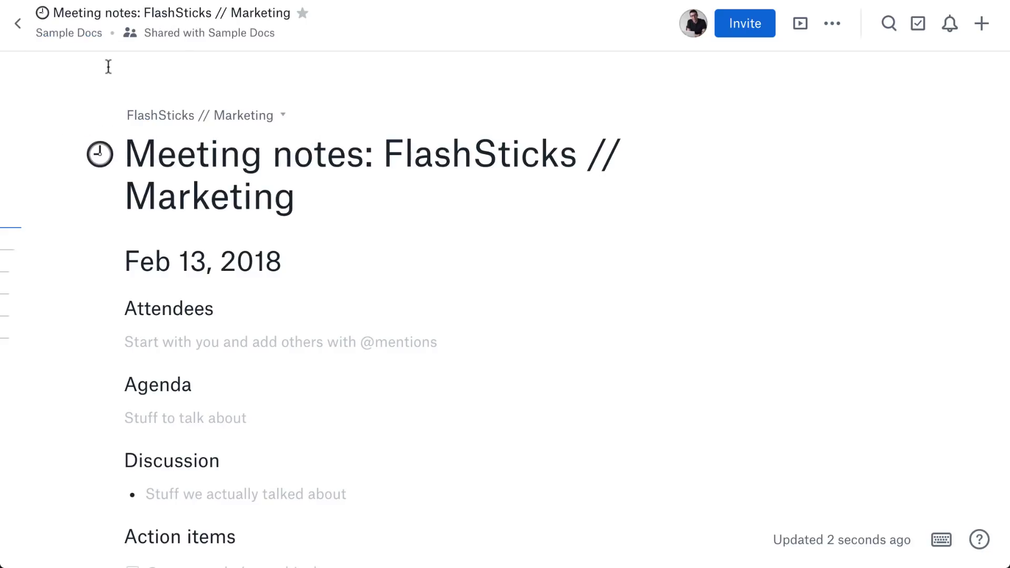
left_click(17, 24)
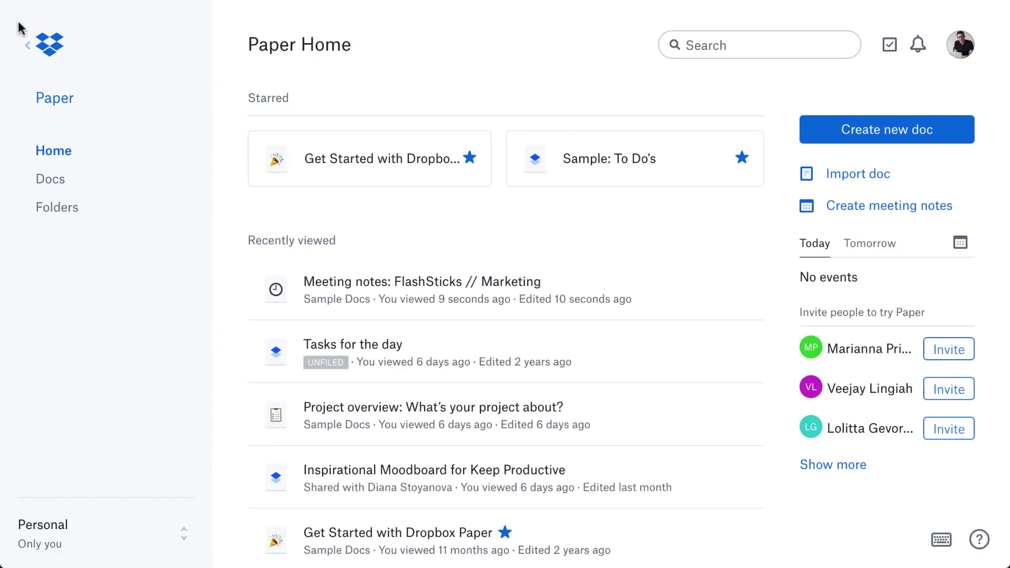
- Show the calendar events for February 14, 2018
left_click(959, 244)
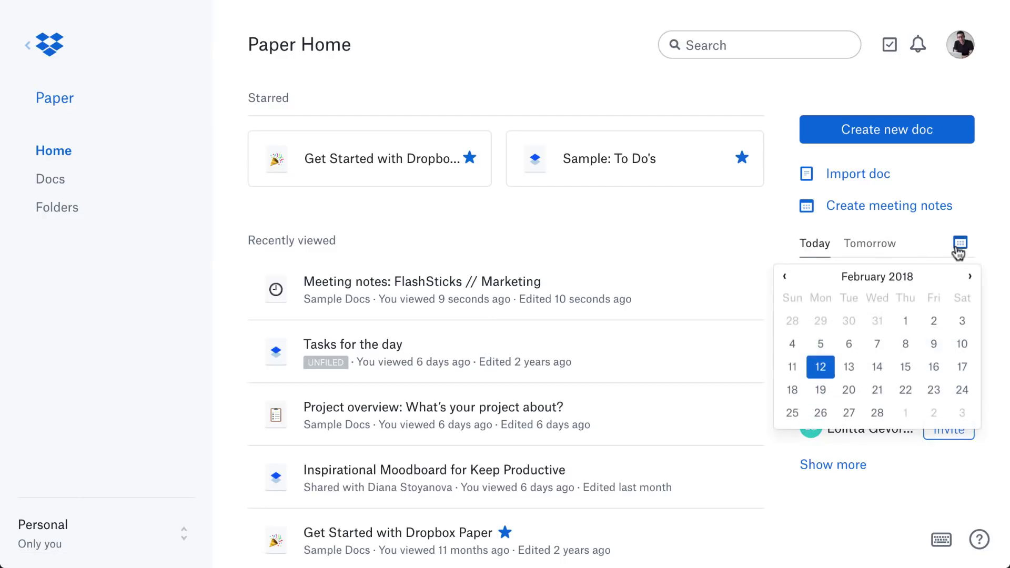
left_click(877, 365)
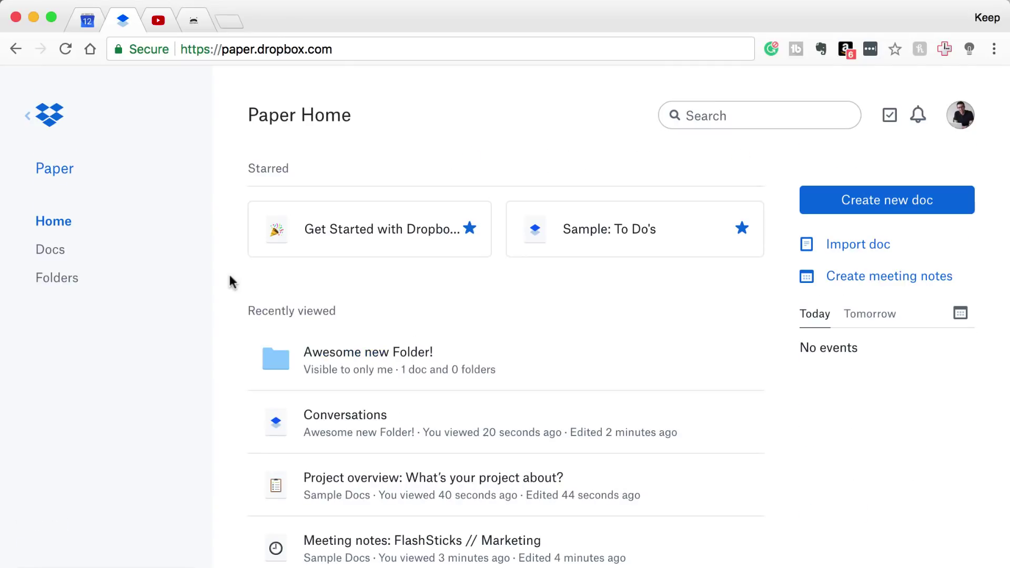
scroll(406, 361, "down", 5)
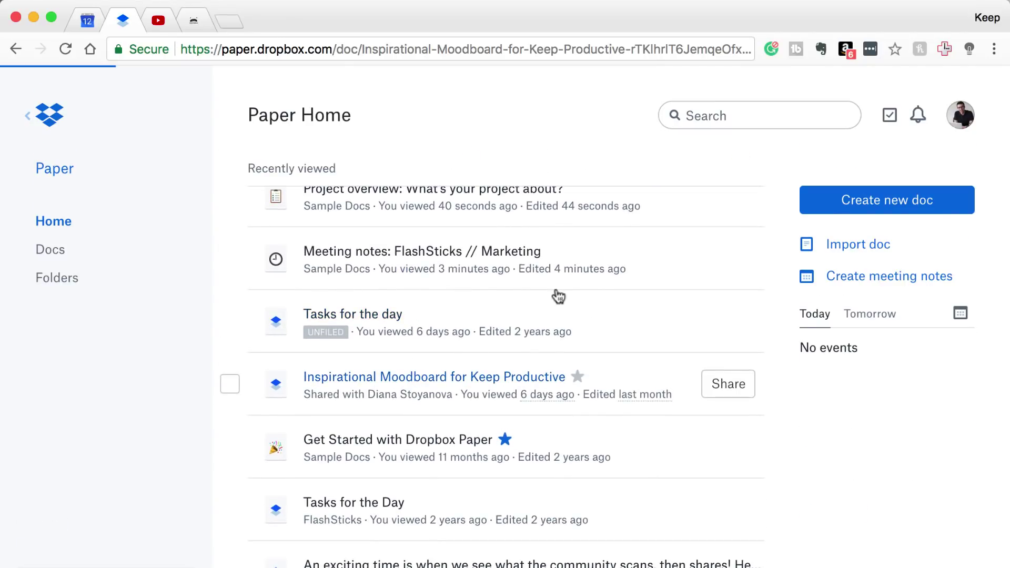
- Enter 'Newton' in the Team cell and start typing 'Ne' in the Deadline cell
left_click(831, 96)
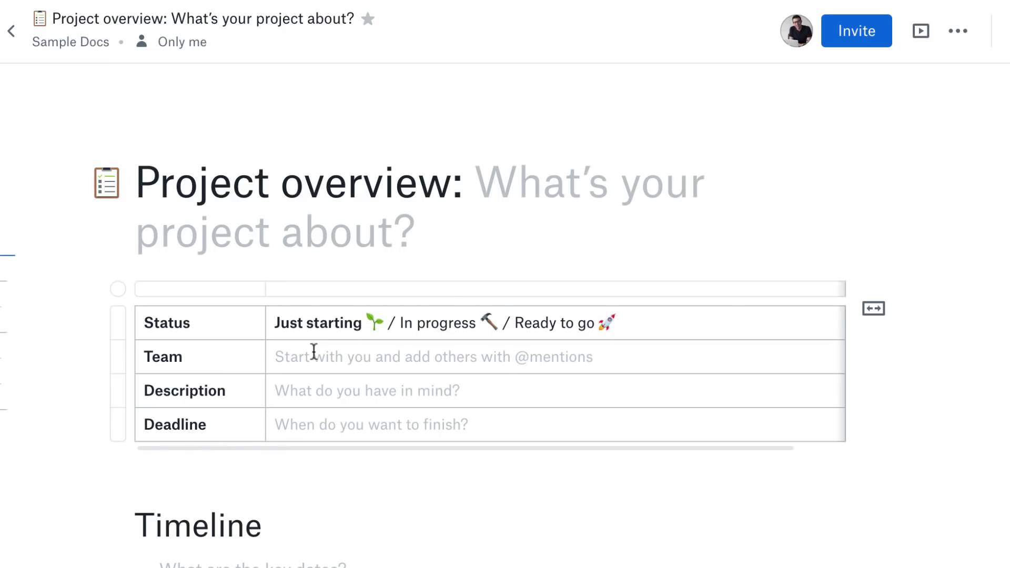
left_click(314, 351)
type("Newton")
key("Tab")
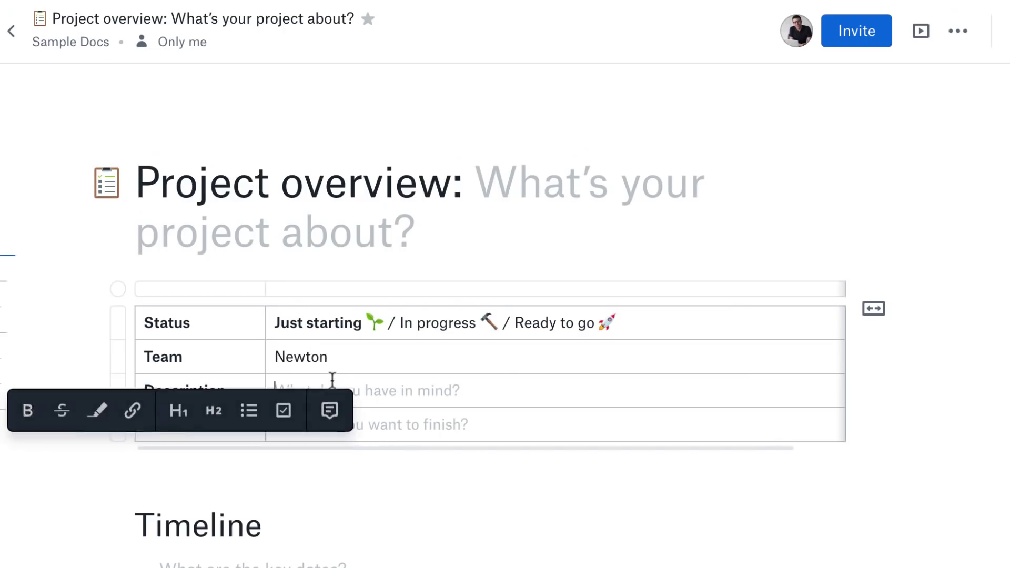
left_click(332, 383)
left_click(340, 424)
type("Next Thursday")
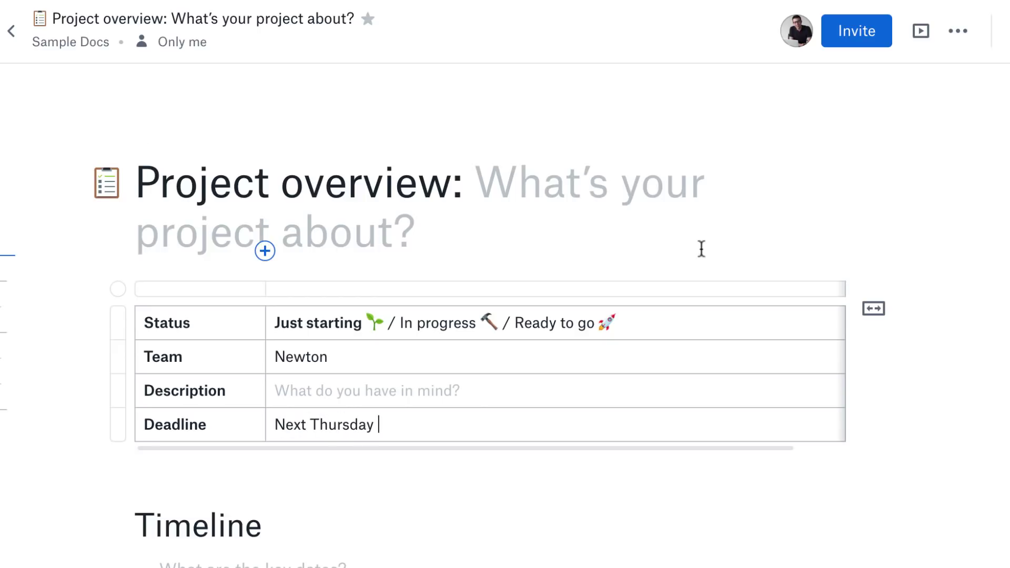
- Select the Status row, then the Team row, and scroll through Project overview
left_click(118, 321)
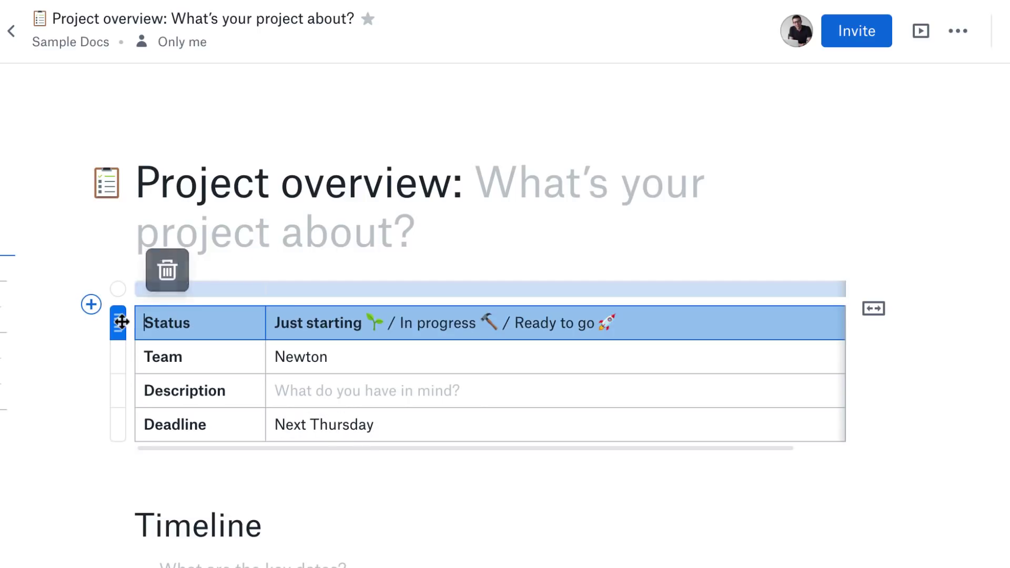
left_click(119, 362)
scroll(153, 451, "down", 6)
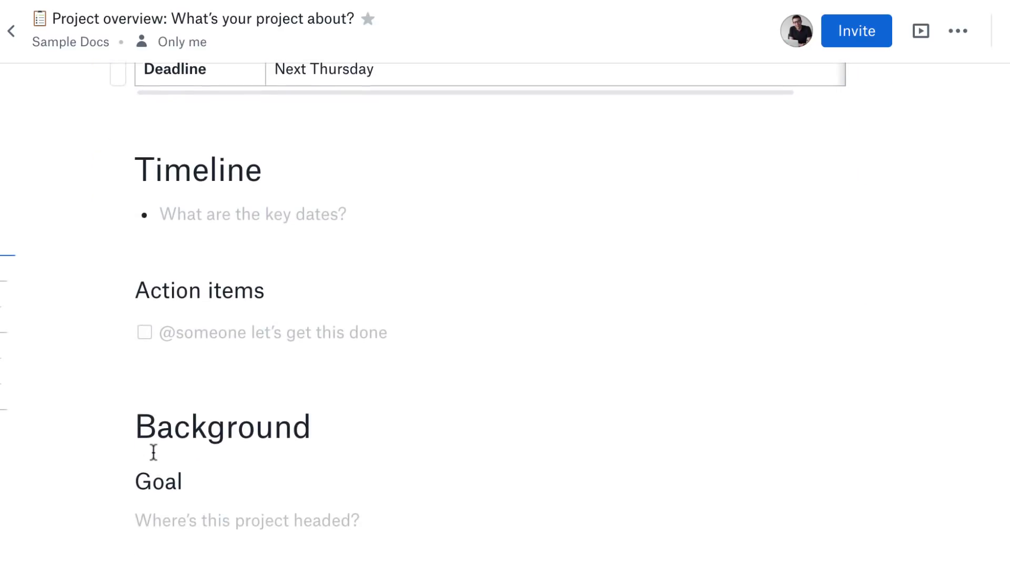
scroll(153, 452, "down", 8)
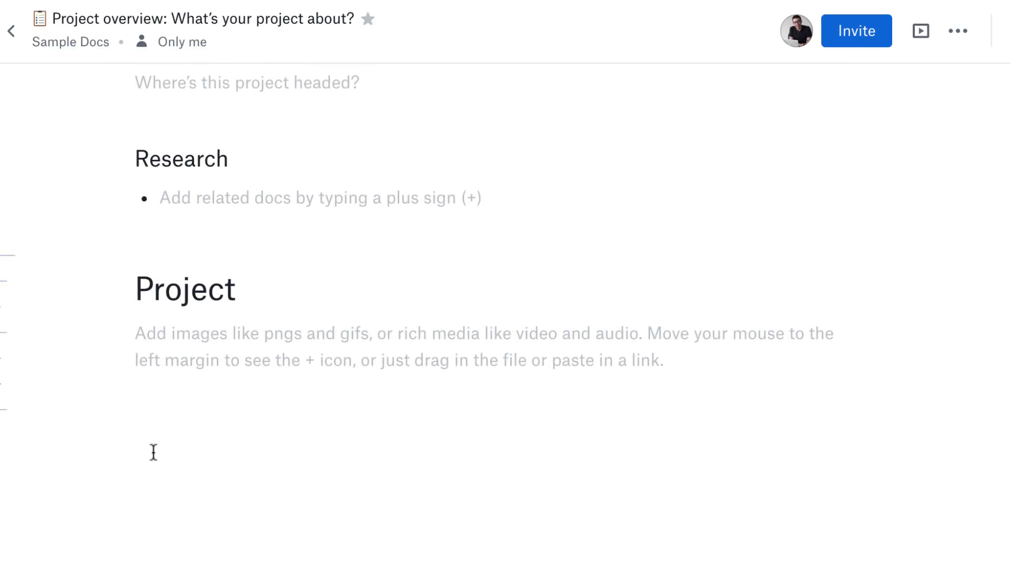
scroll(153, 452, "up", 15)
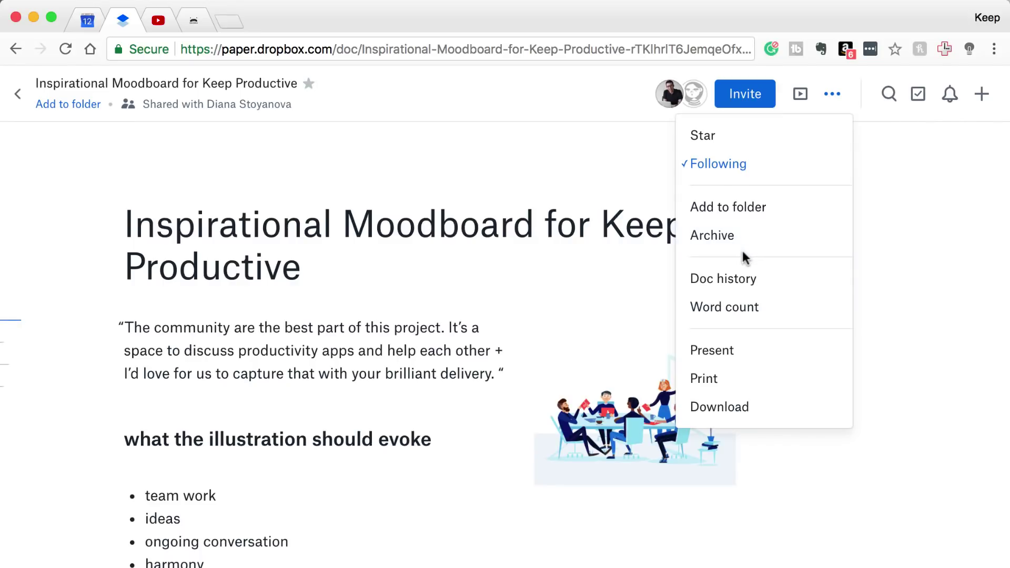
- Review the moodboard's word count, comment history and doc changes, then close the dialog
left_click(737, 306)
left_click(527, 175)
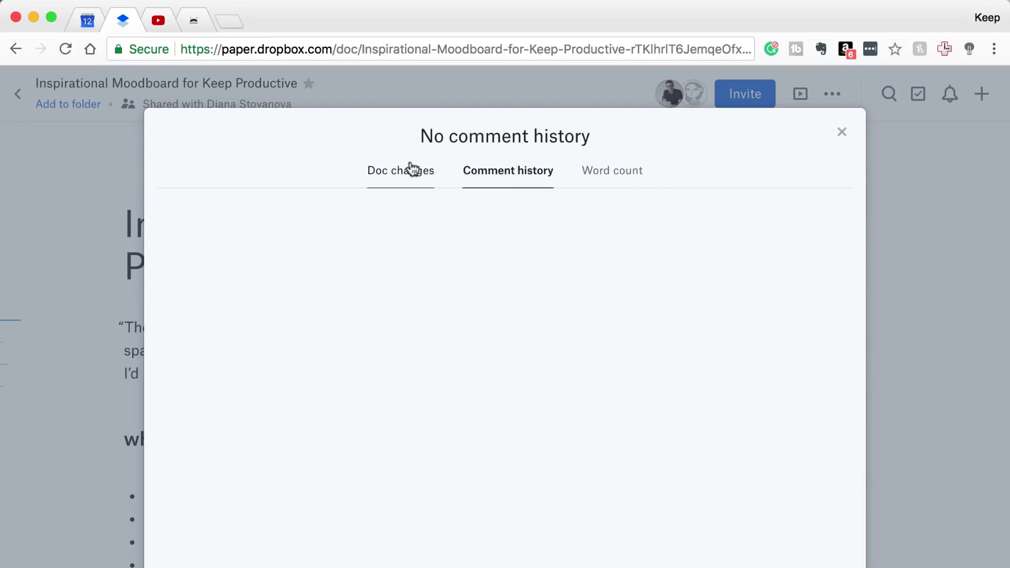
left_click(411, 170)
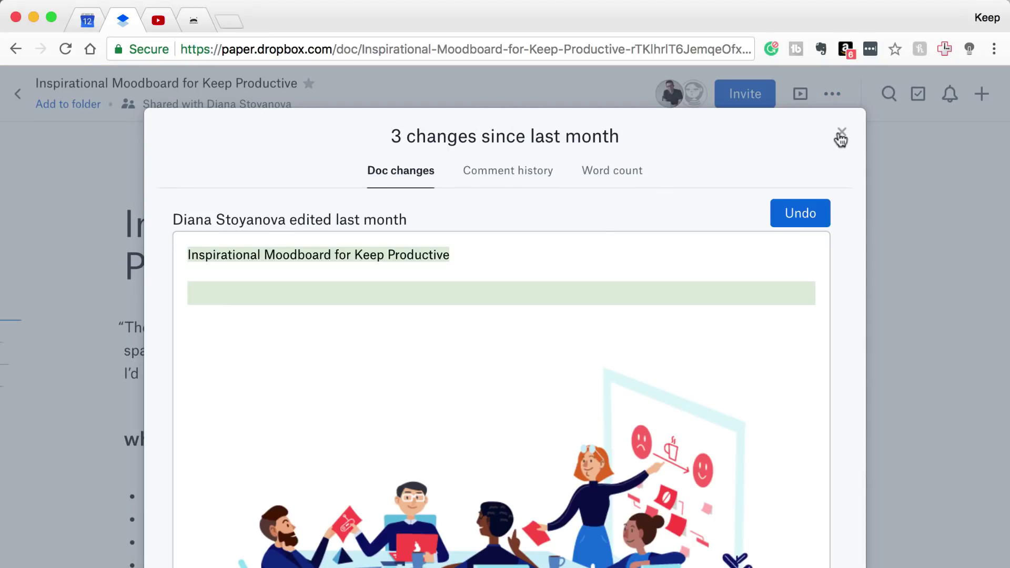
left_click(841, 138)
- Cancel leaving Project overview without discarding changes and skip ahead in the Vimeo embed
scroll(661, 266, "down", 15)
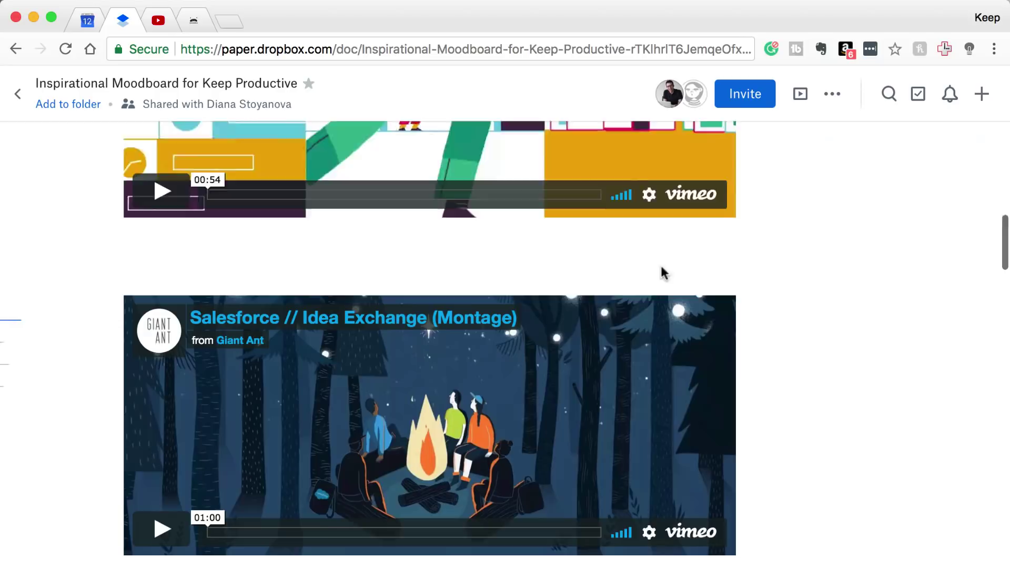
scroll(660, 267, "down", 5)
scroll(661, 267, "up", 1)
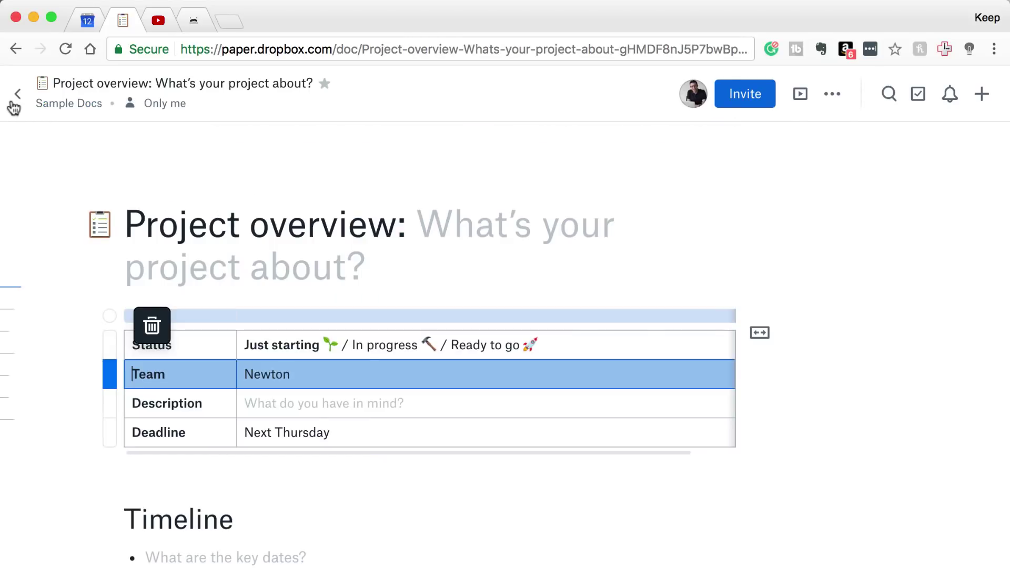
left_click(16, 96)
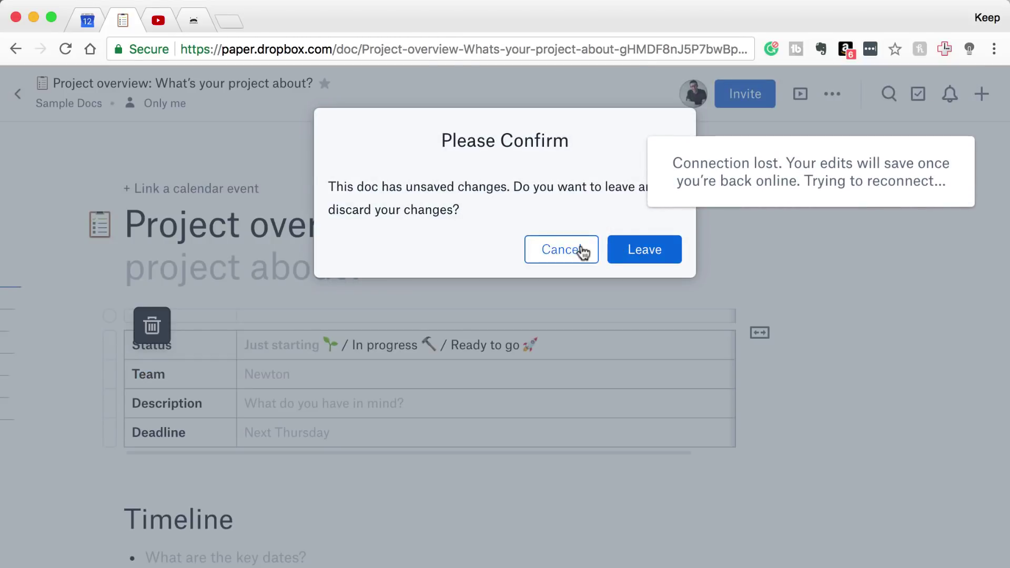
left_click(583, 251)
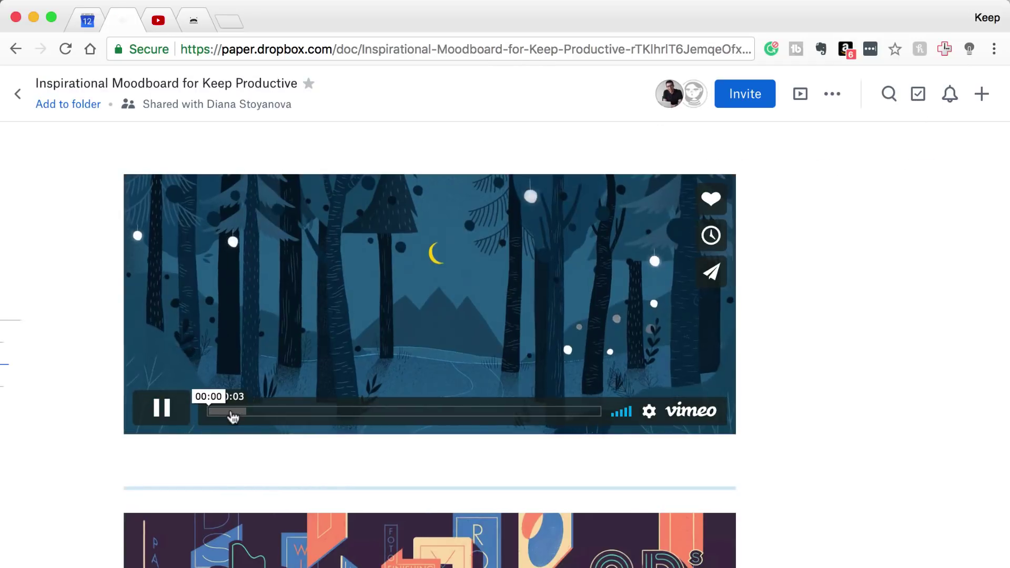
left_click(230, 413)
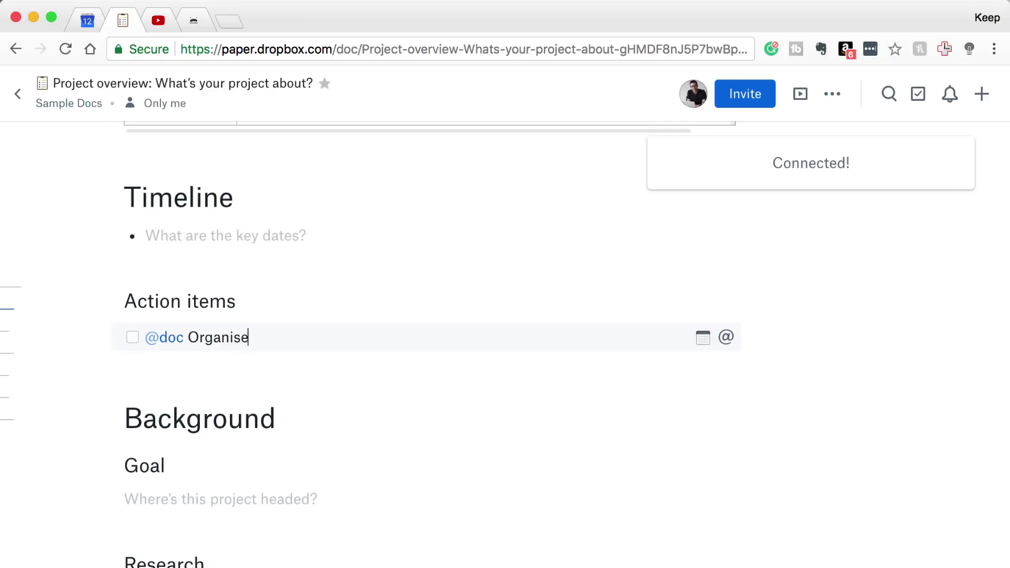
- Finish the action item 'Organise meeting times' and start a new item
type("meet")
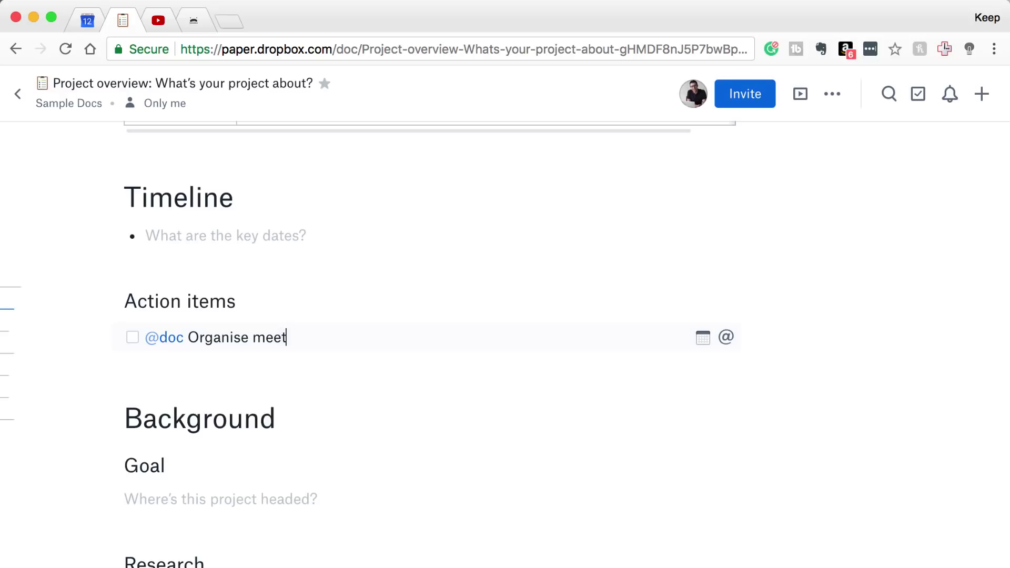
type("ing times")
key("Return")
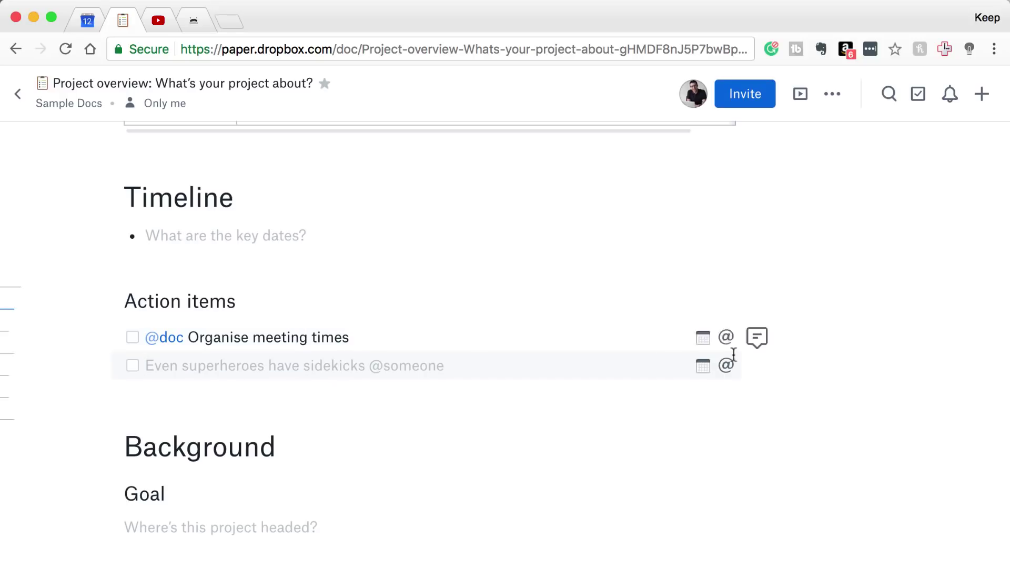
left_click(704, 367)
left_click(787, 424)
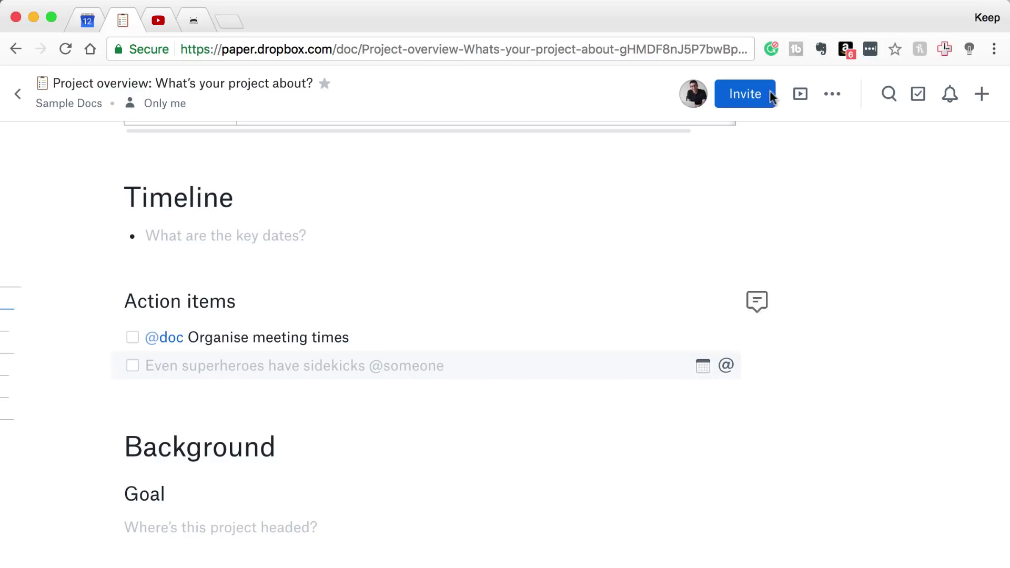
- In the things-to-do overview, make Organise meeting times due on the 13th
left_click(918, 93)
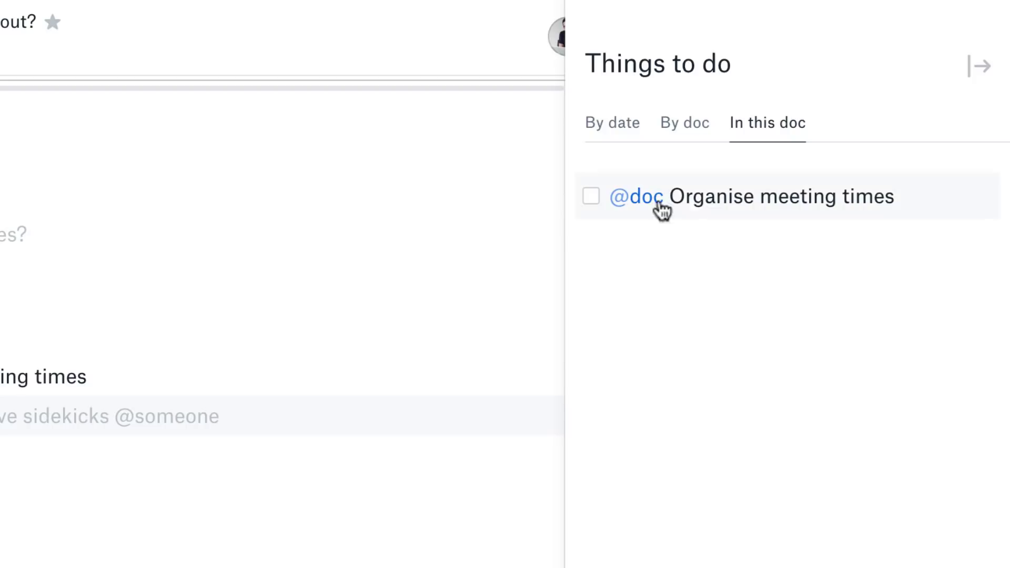
left_click(719, 211)
left_click(619, 232)
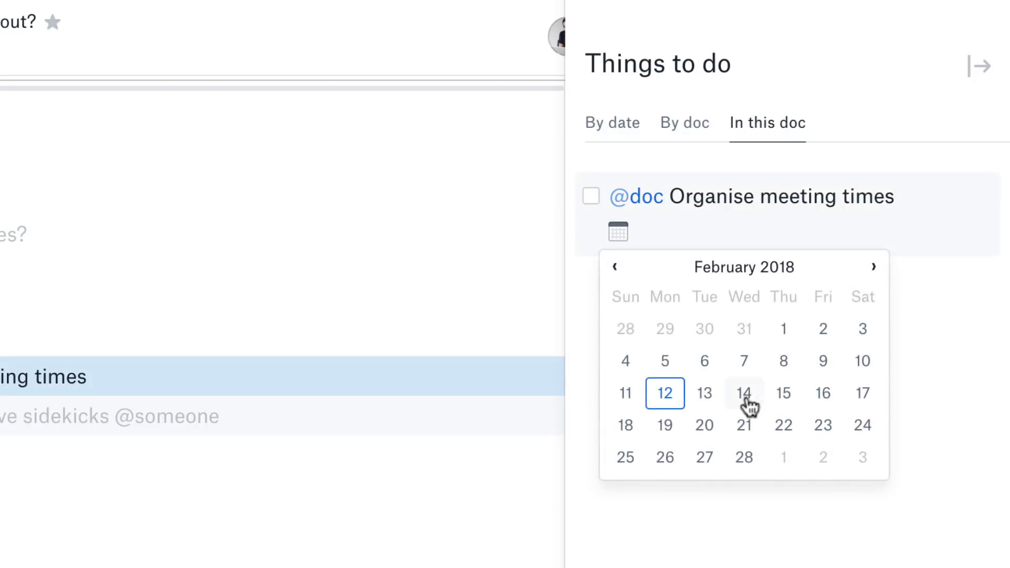
left_click(705, 393)
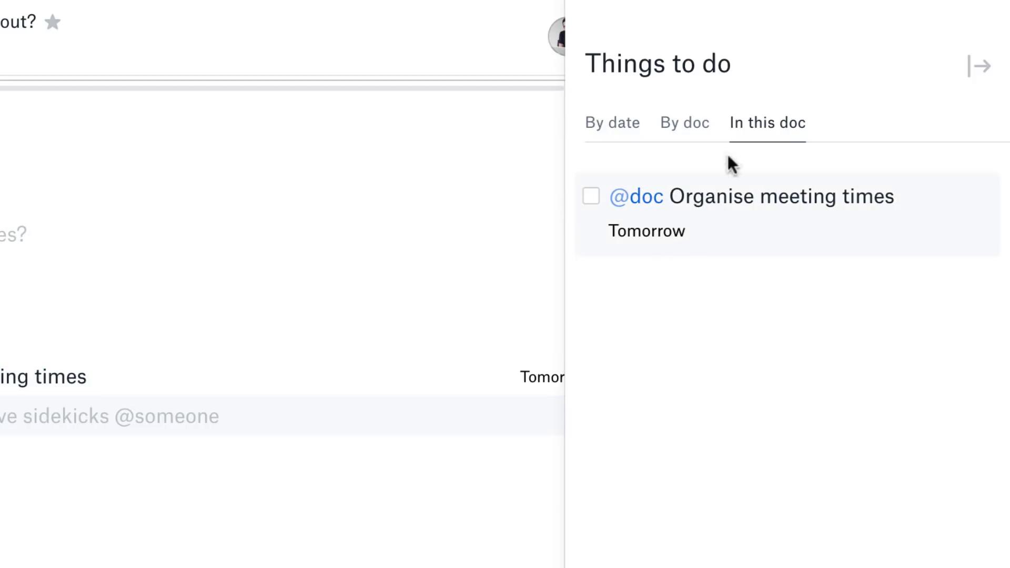
- List to-dos by due date, mark Organise meeting times done, and return to Paper Home
left_click(692, 138)
left_click(604, 129)
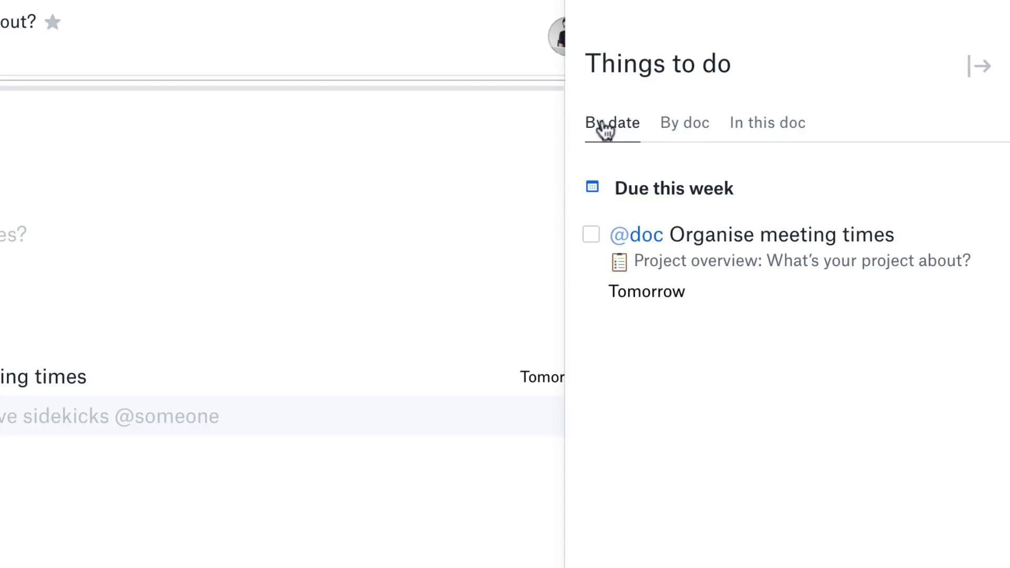
left_click(590, 239)
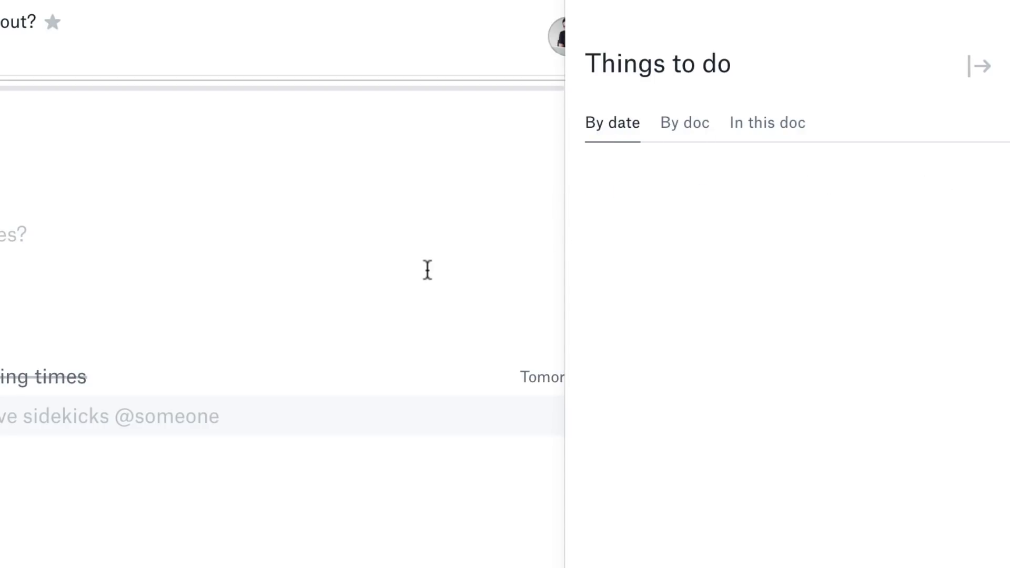
mouse_move(431, 279)
scroll(117, 212, "up", 5)
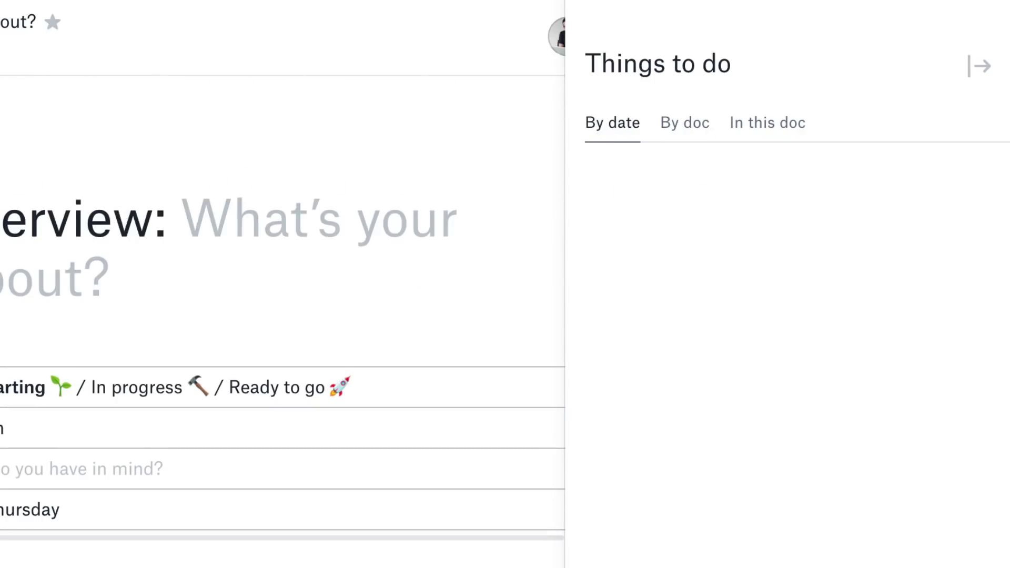
key("alt+Left")
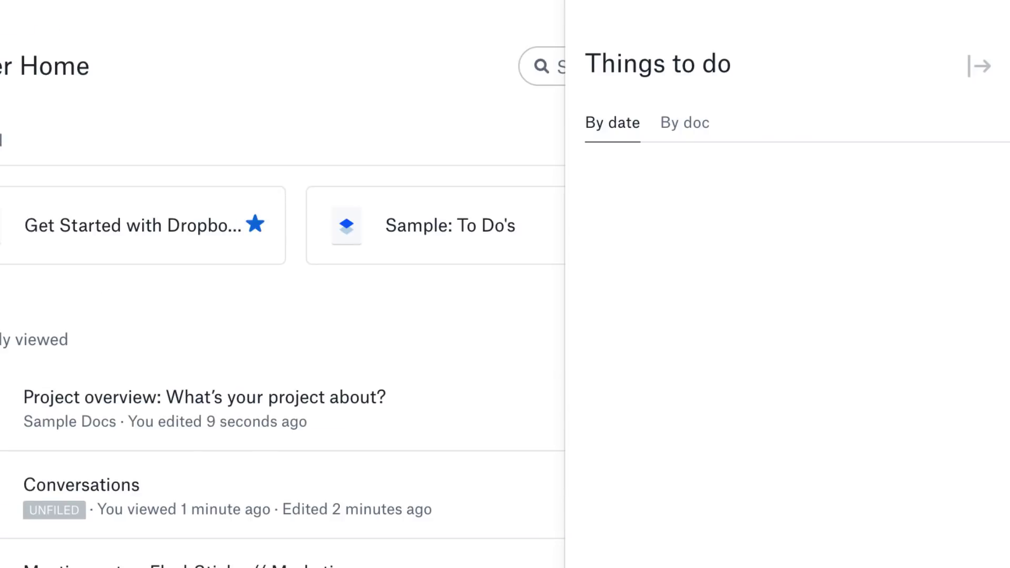
- Open the Inspirational Moodboard doc and link its Sunday, February 11 calendar event
left_click(977, 64)
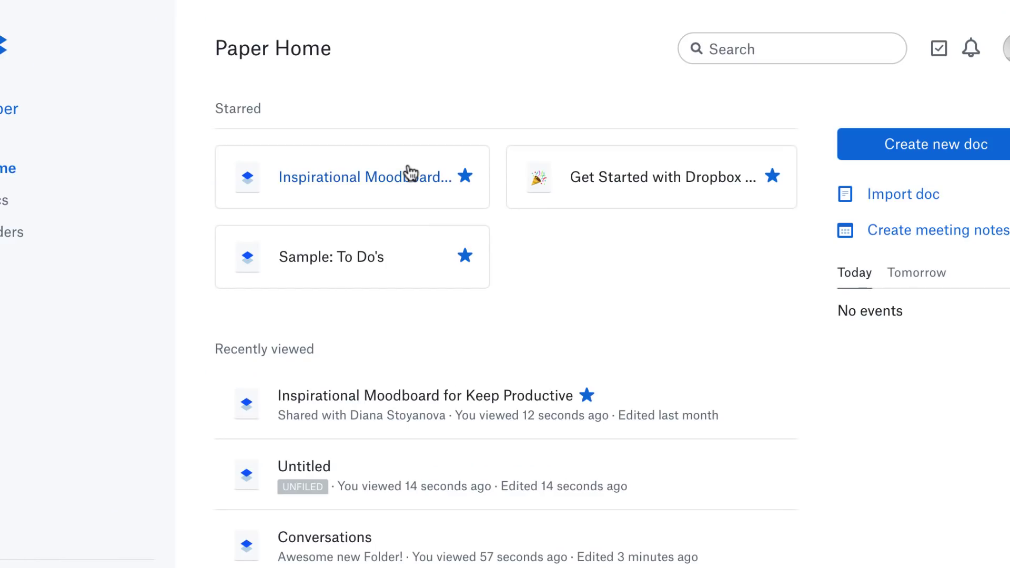
left_click(408, 169)
left_click(142, 137)
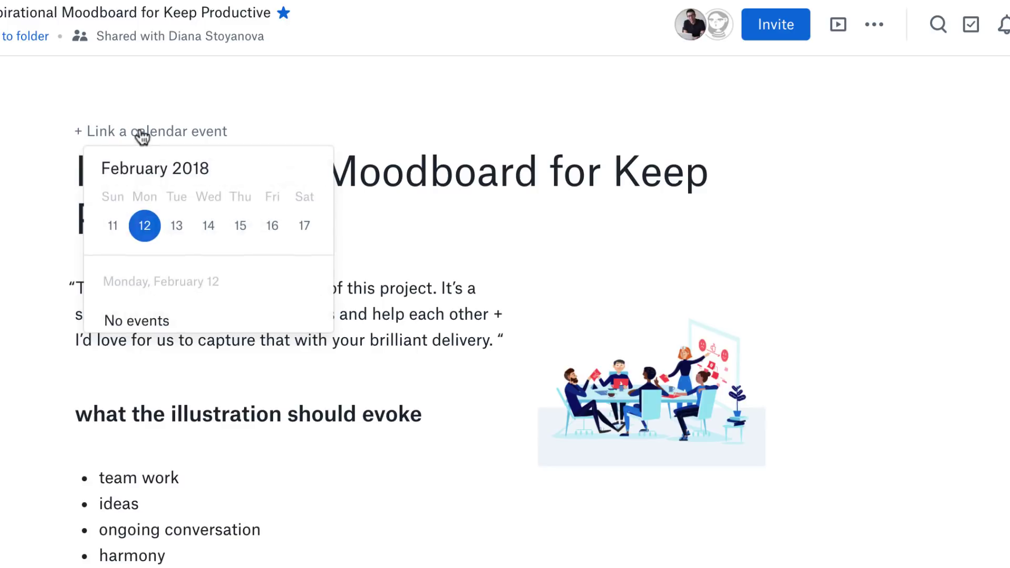
left_click(209, 227)
left_click(177, 226)
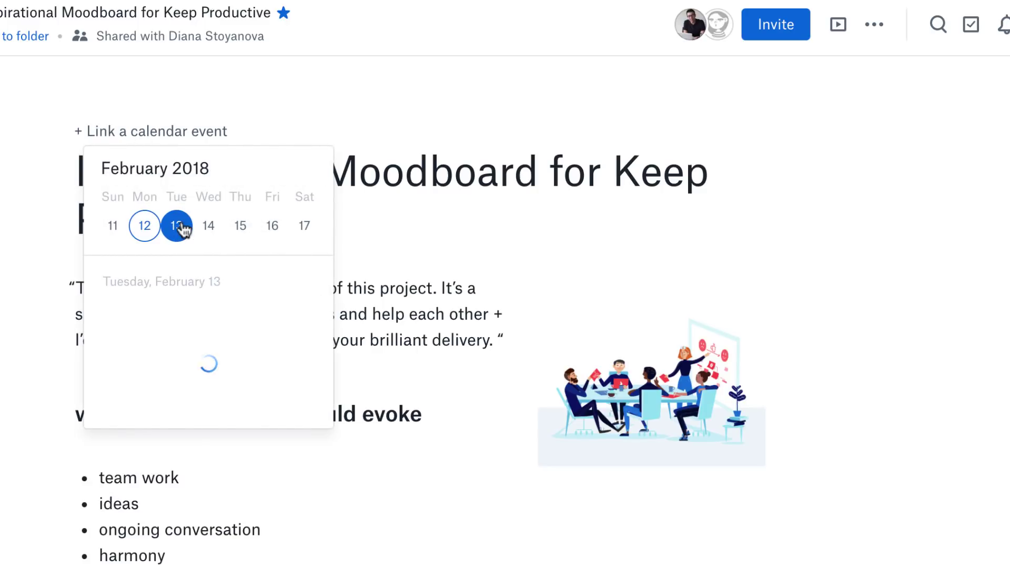
left_click(113, 226)
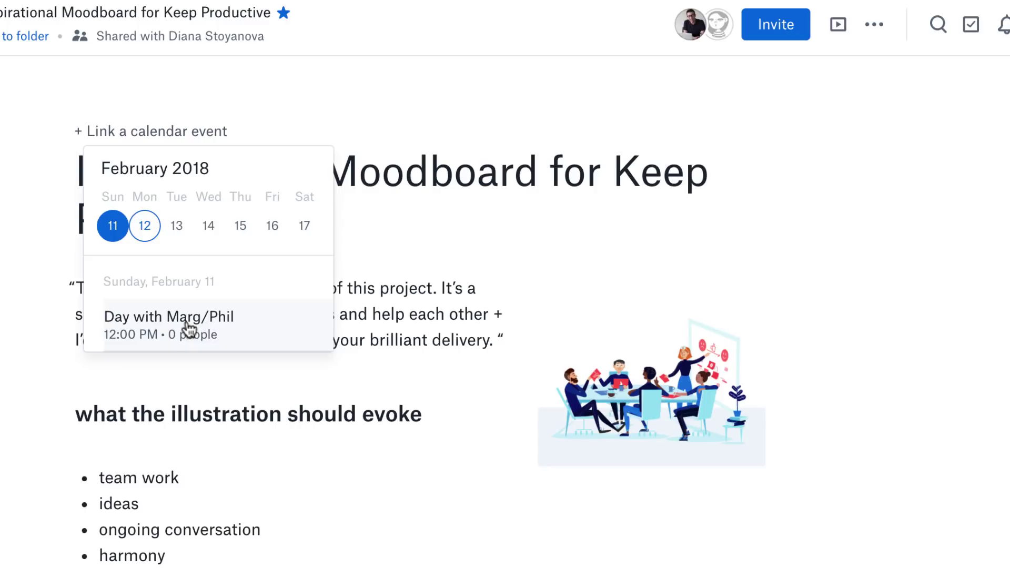
left_click(190, 331)
- Dismiss the share suggestion and open the linked event's menu to add another event
left_click(786, 72)
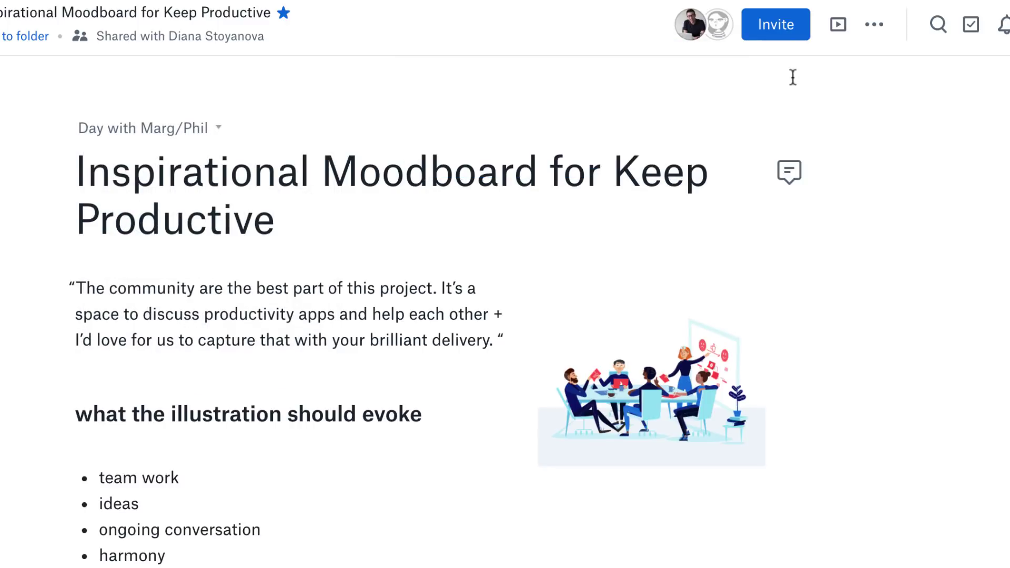
left_click(169, 129)
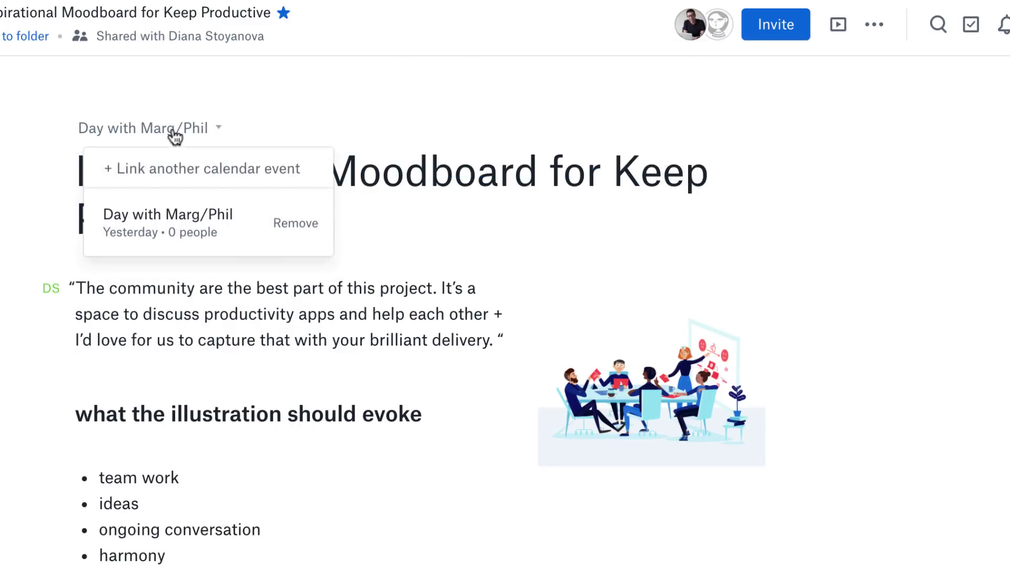
left_click(107, 172)
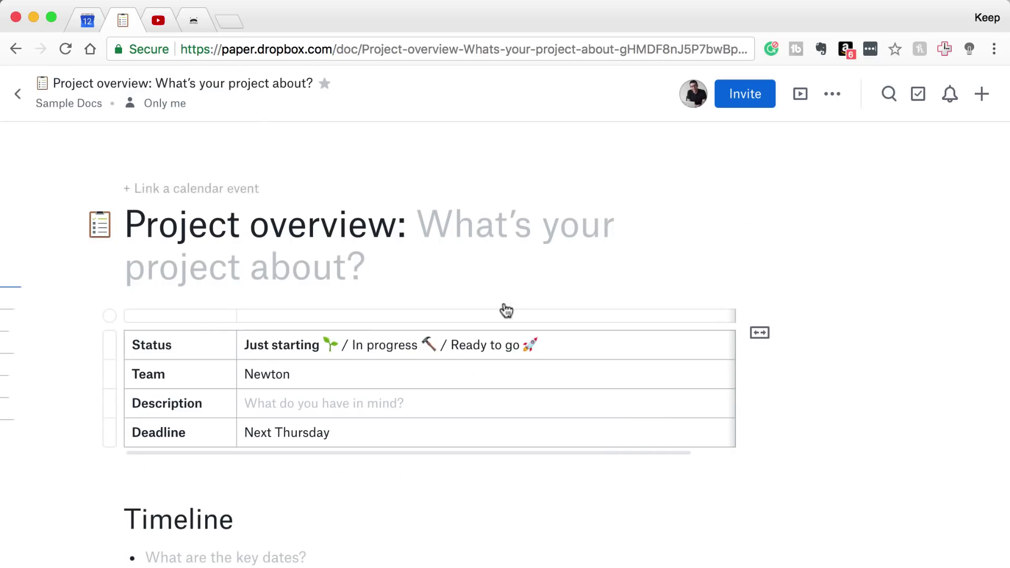
- Select the table's Status row, then the Team row instead
left_click(114, 349)
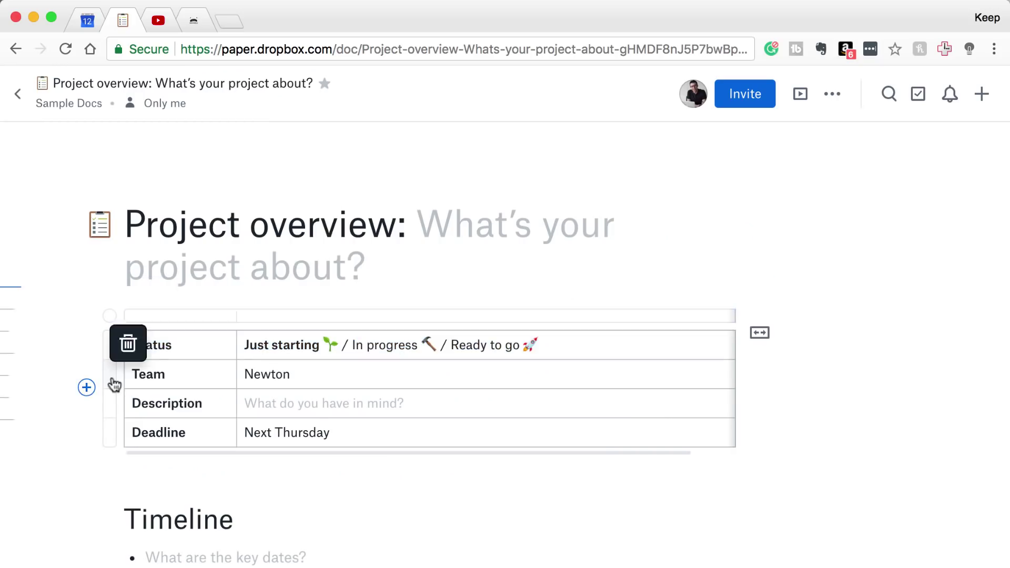
left_click(111, 374)
scroll(139, 456, "down", 2)
- Title the new doc 'Conversations' and move into its body
scroll(140, 456, "down", 10)
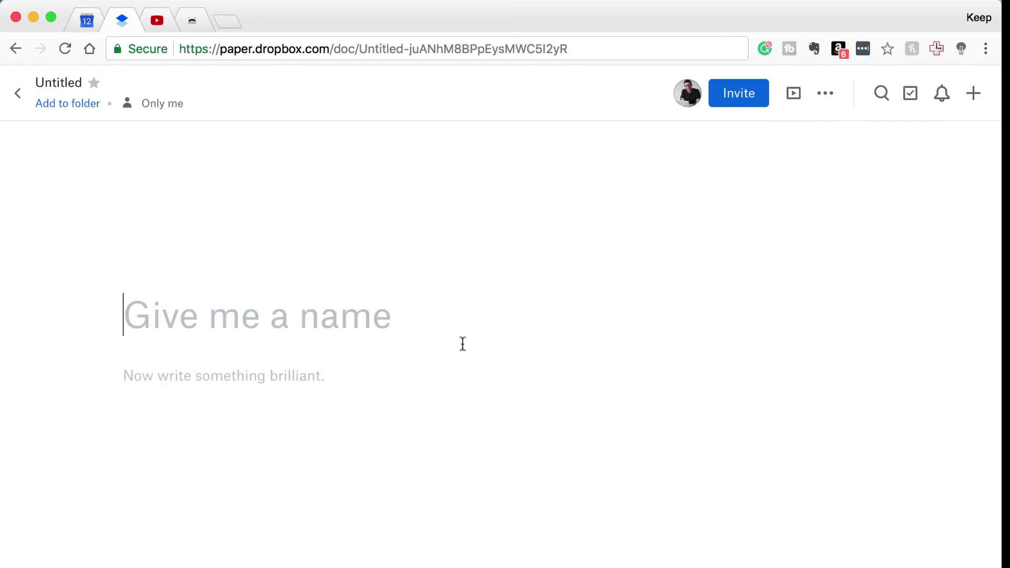
type("C")
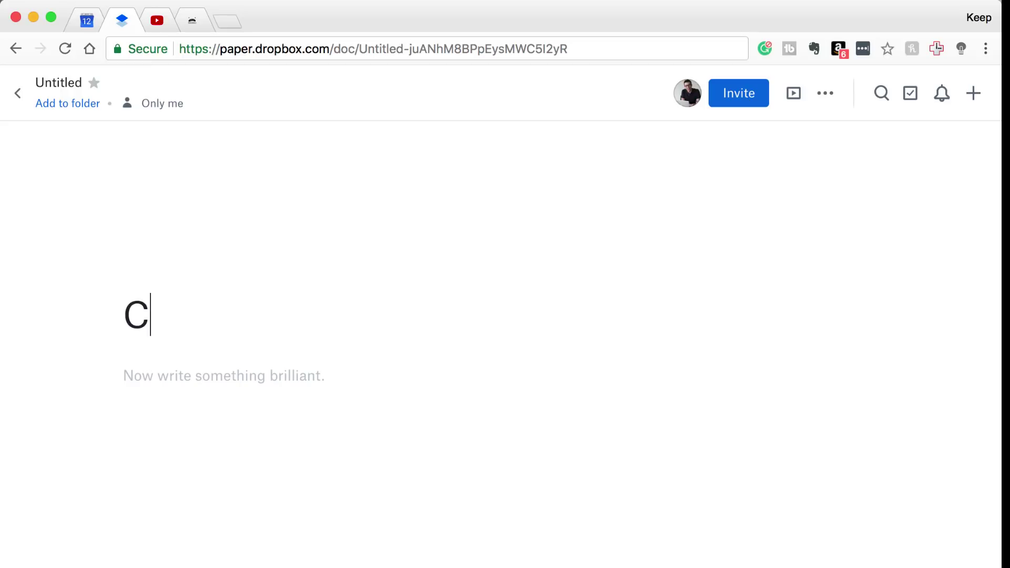
type("onversations")
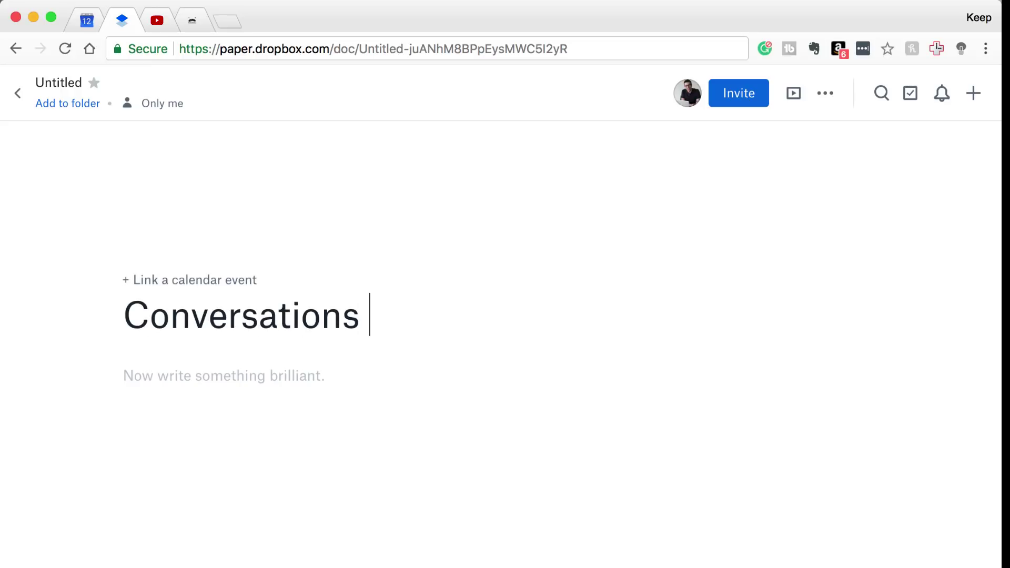
key("Return")
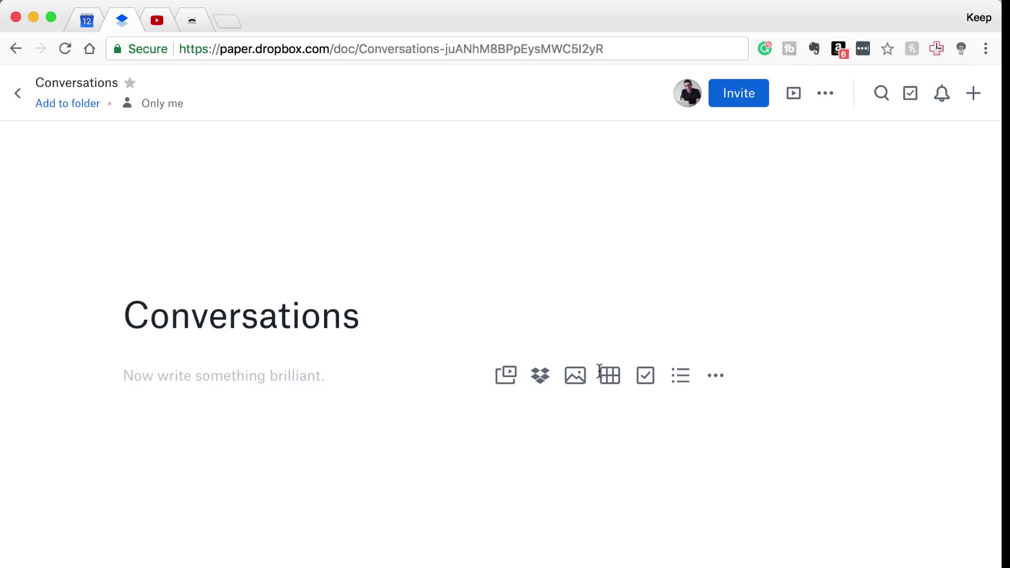
- Back out of Conversations to Paper Home, view the Docs list, then return Home
left_click(20, 96)
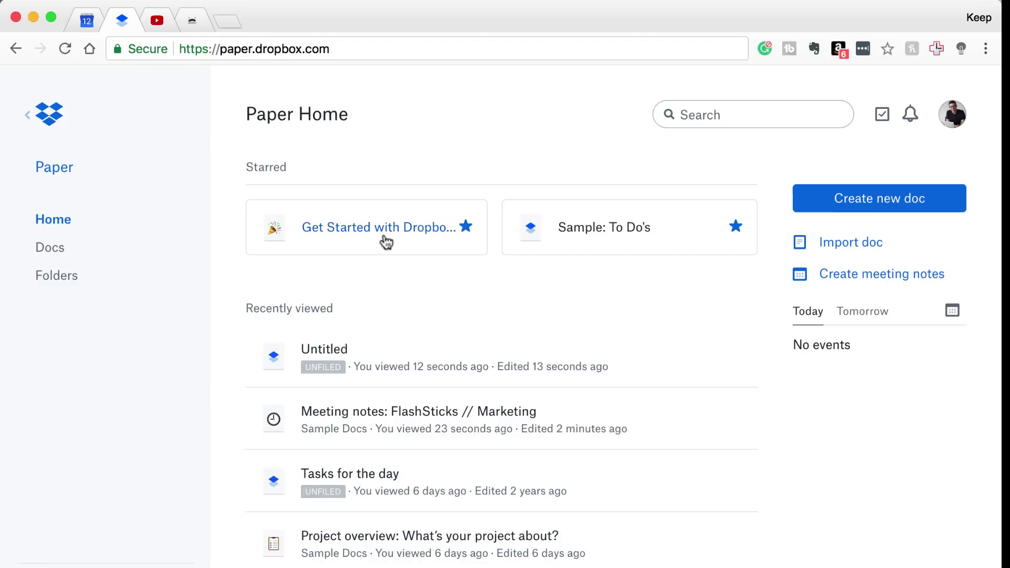
scroll(388, 287, "down", 8)
scroll(389, 287, "up", 8)
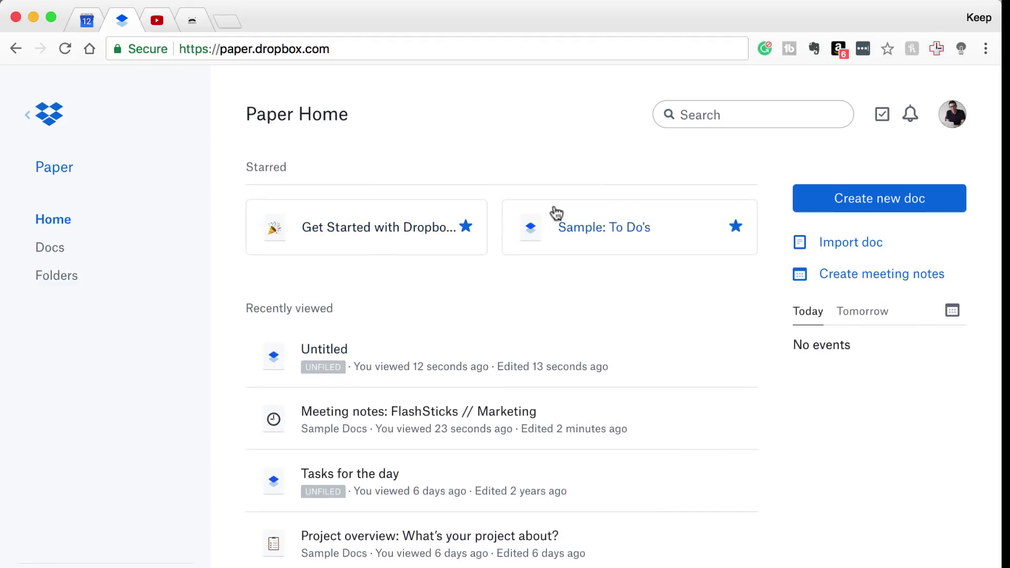
left_click(50, 248)
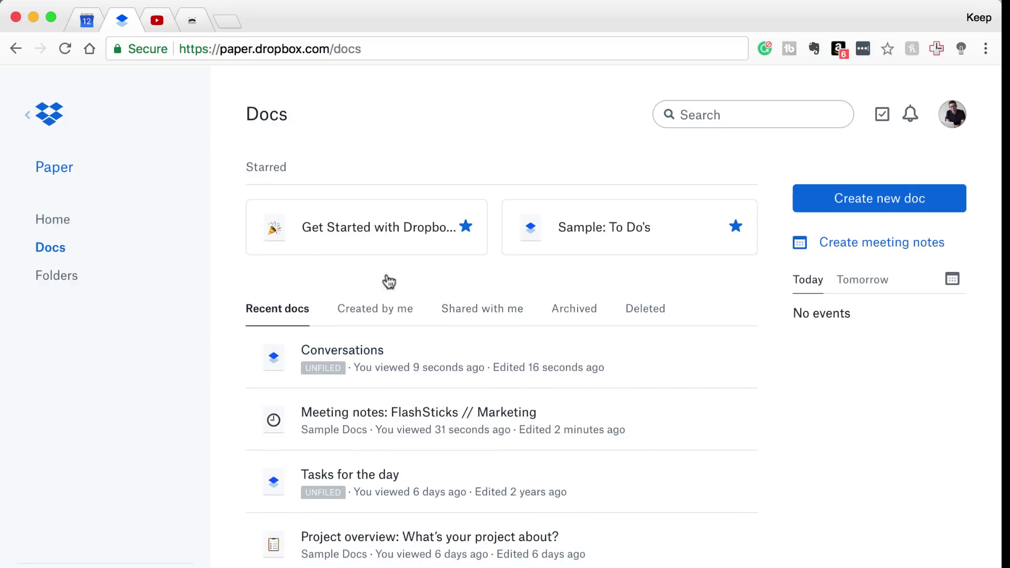
left_click(65, 220)
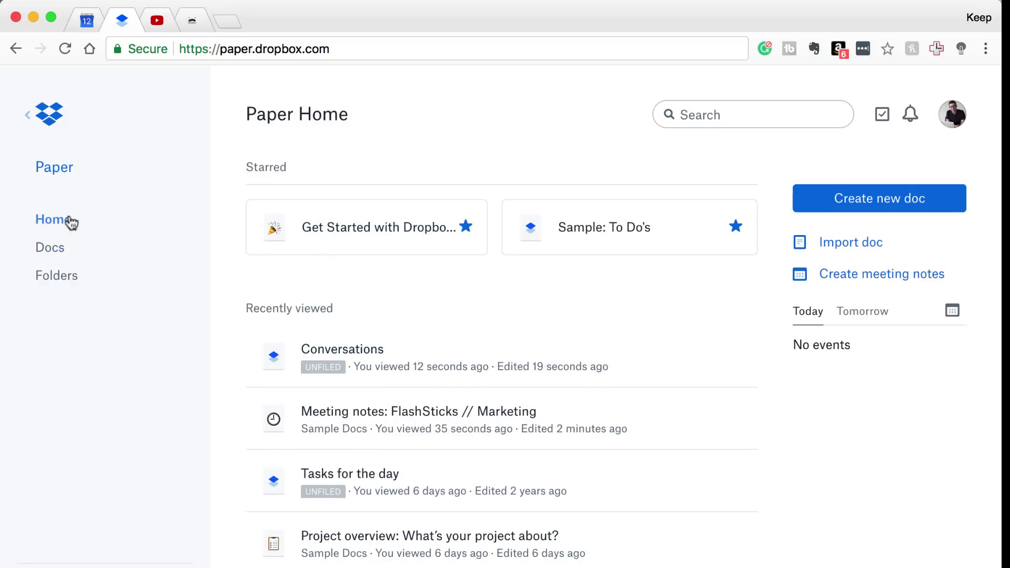
- Open the Project overview doc, pause its video and scroll through the document
left_click(419, 538)
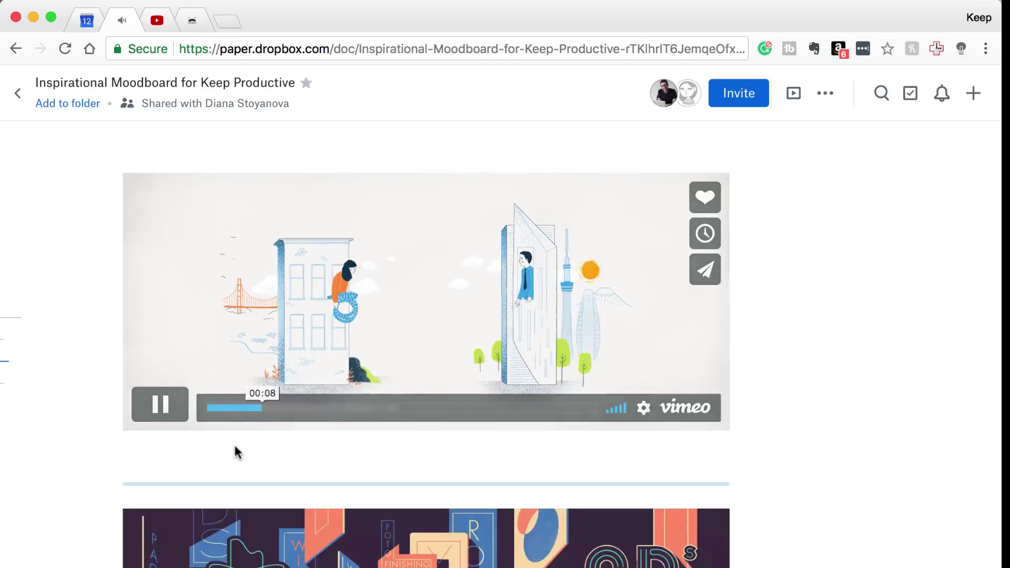
left_click(160, 408)
scroll(252, 452, "down", 6)
scroll(277, 464, "down", 12)
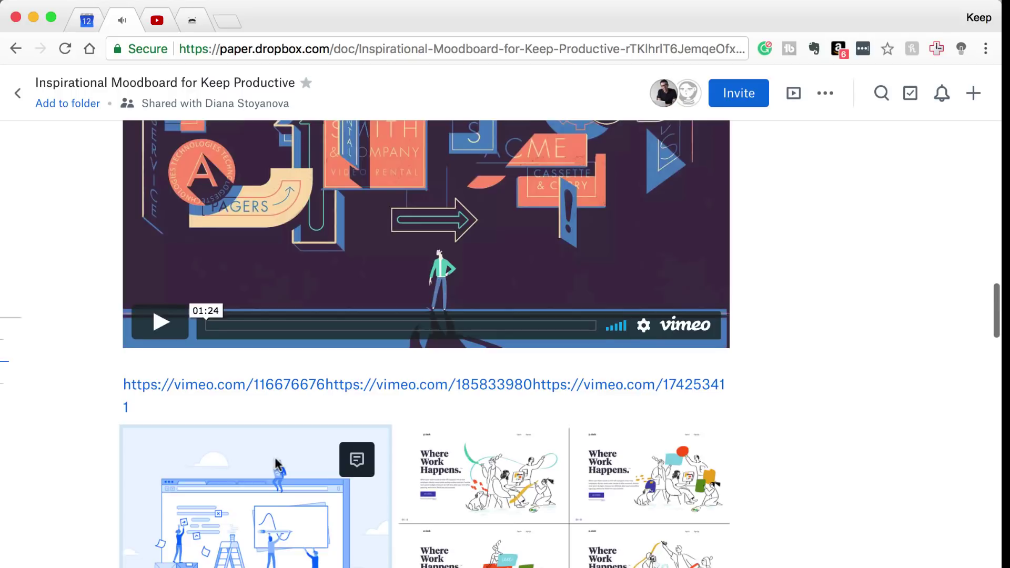
scroll(276, 464, "down", 15)
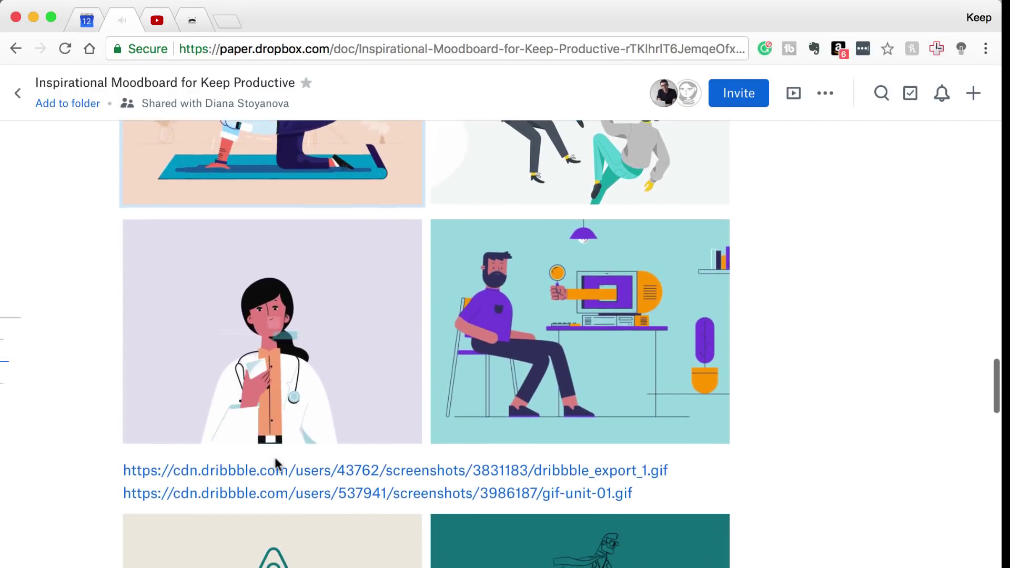
scroll(277, 464, "down", 15)
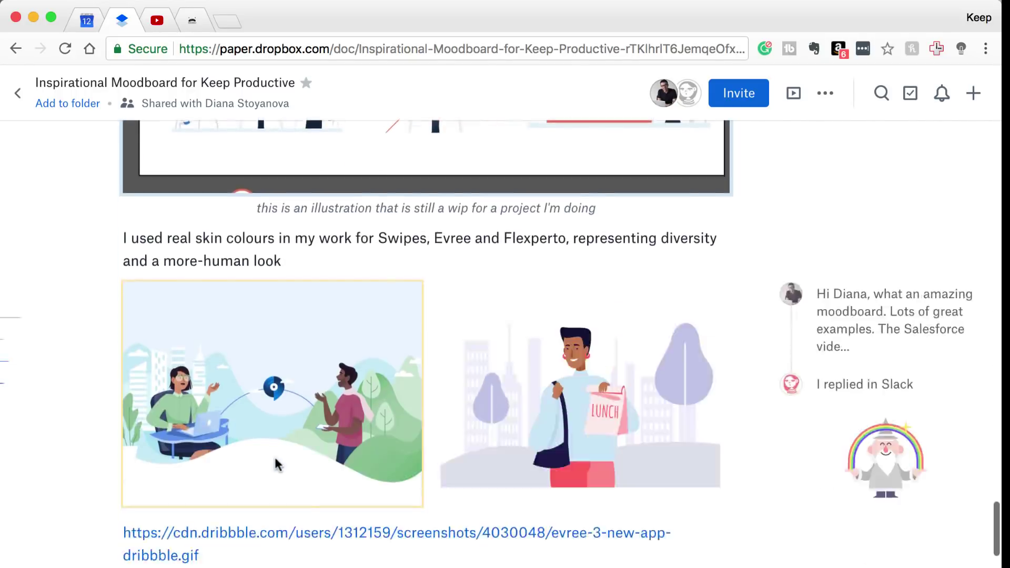
scroll(276, 459, "up", 15)
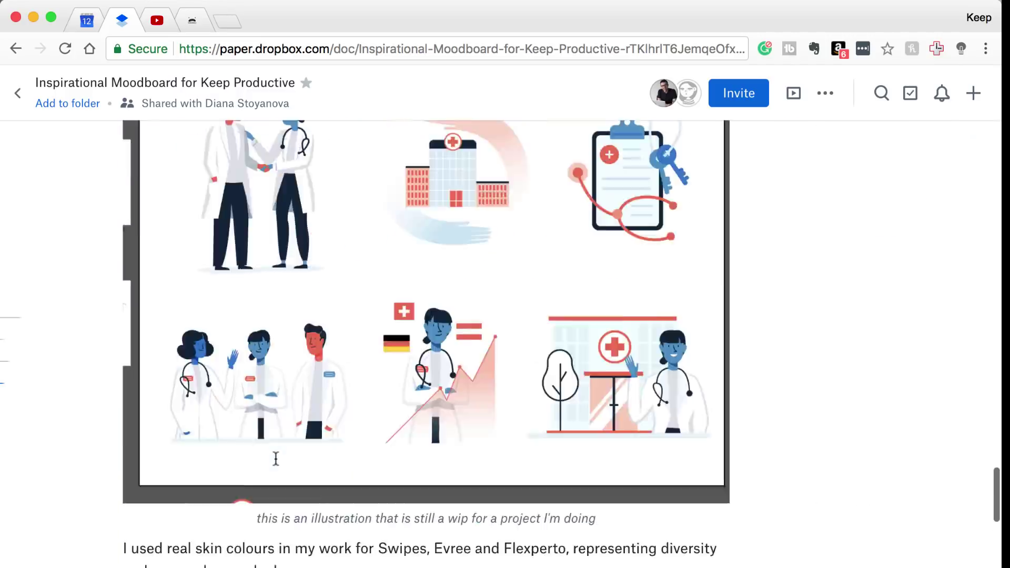
scroll(276, 458, "down", 8)
scroll(853, 477, "down", 3)
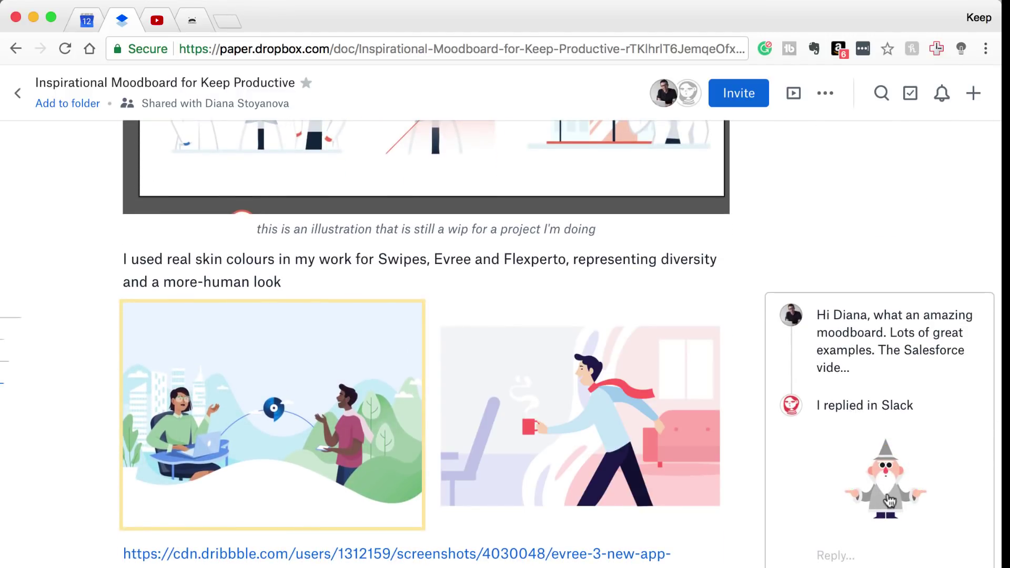
scroll(825, 434, "down", 10)
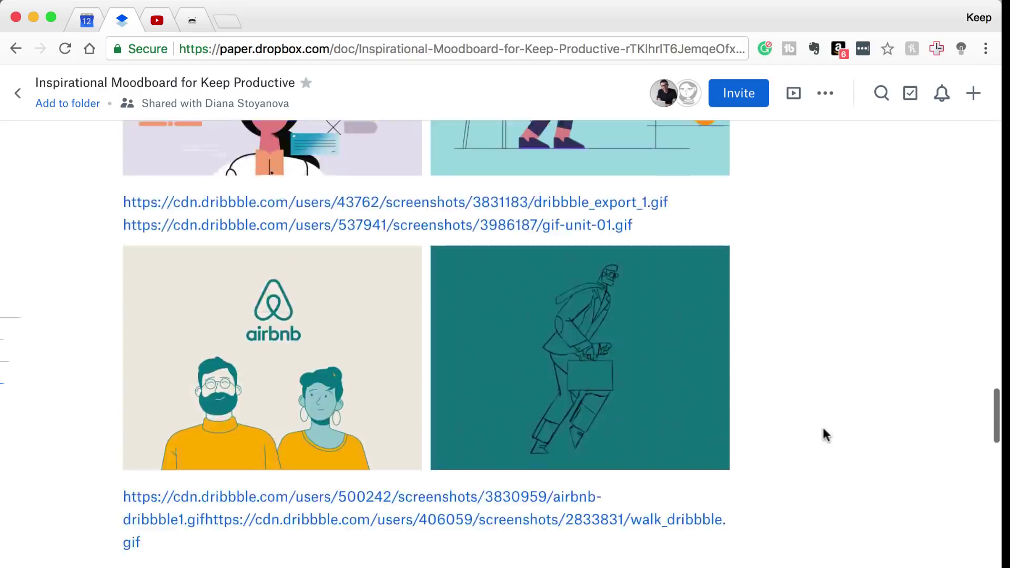
scroll(825, 433, "up", 20)
- Return to the Inspirational Moodboard doc and show its ••• document options
left_click(972, 96)
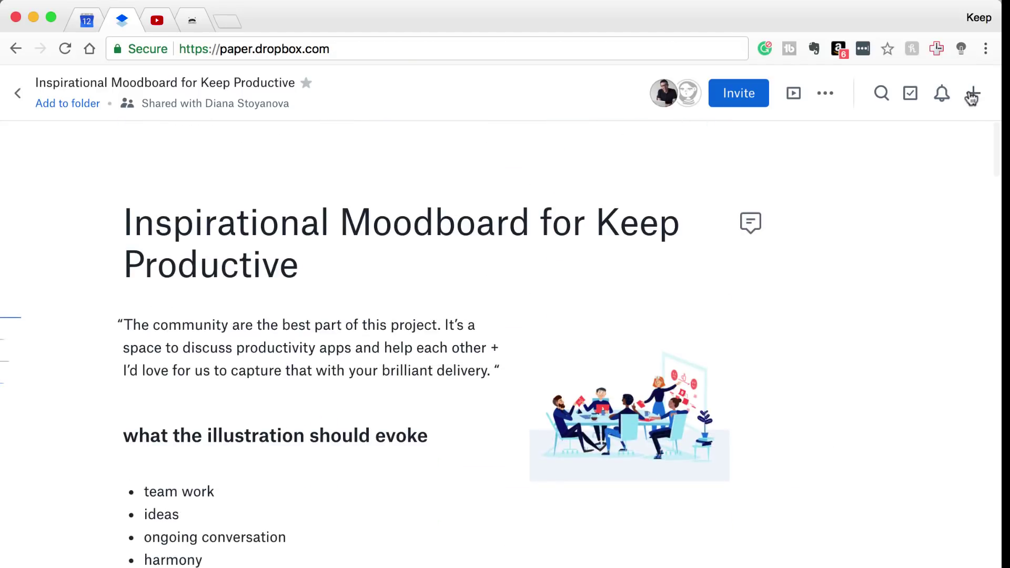
left_click(18, 93)
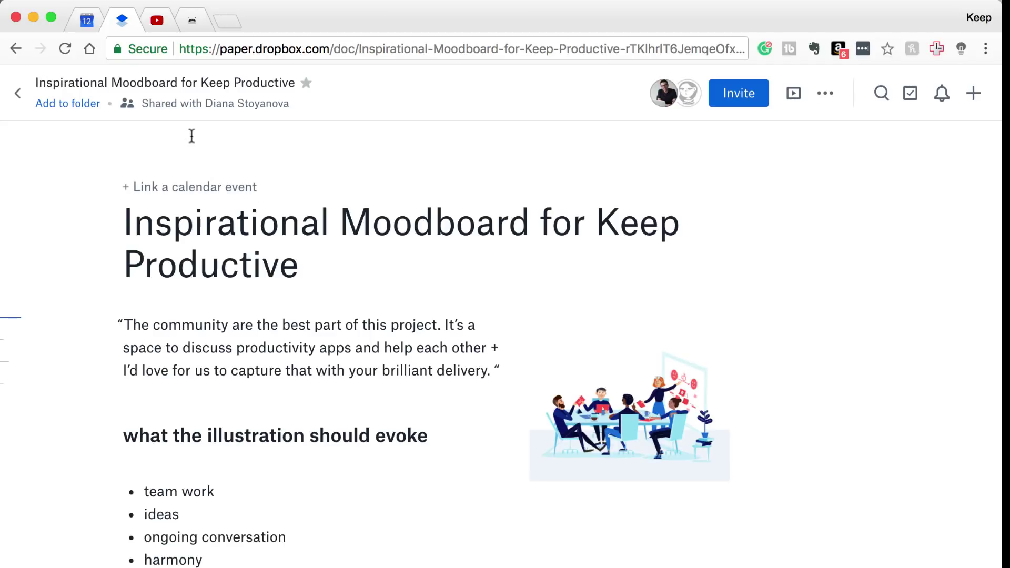
left_click(826, 93)
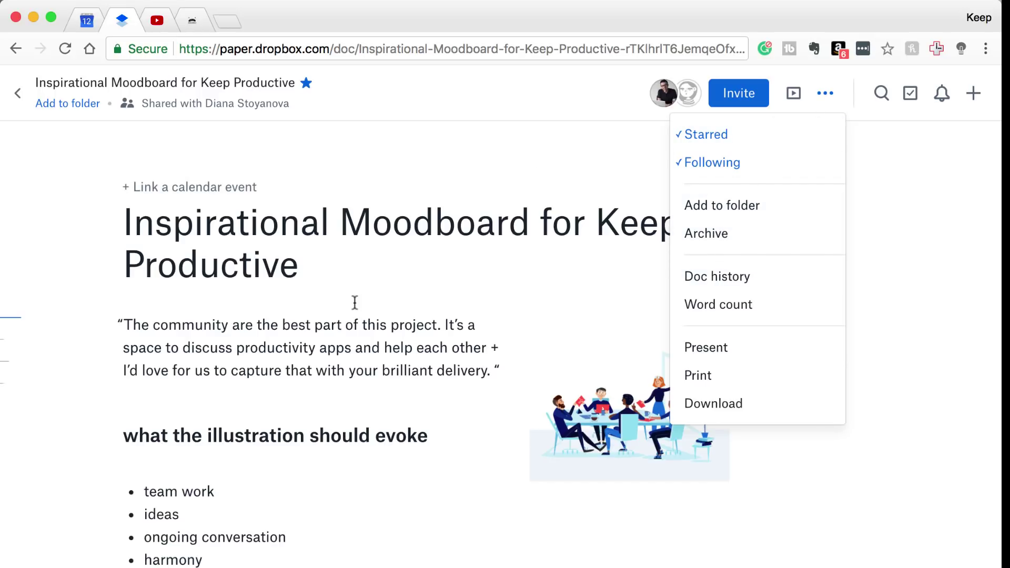
- Close the options, go to Paper Home and reopen the starred Inspirational Moodboard doc
left_click(354, 303)
left_click(16, 94)
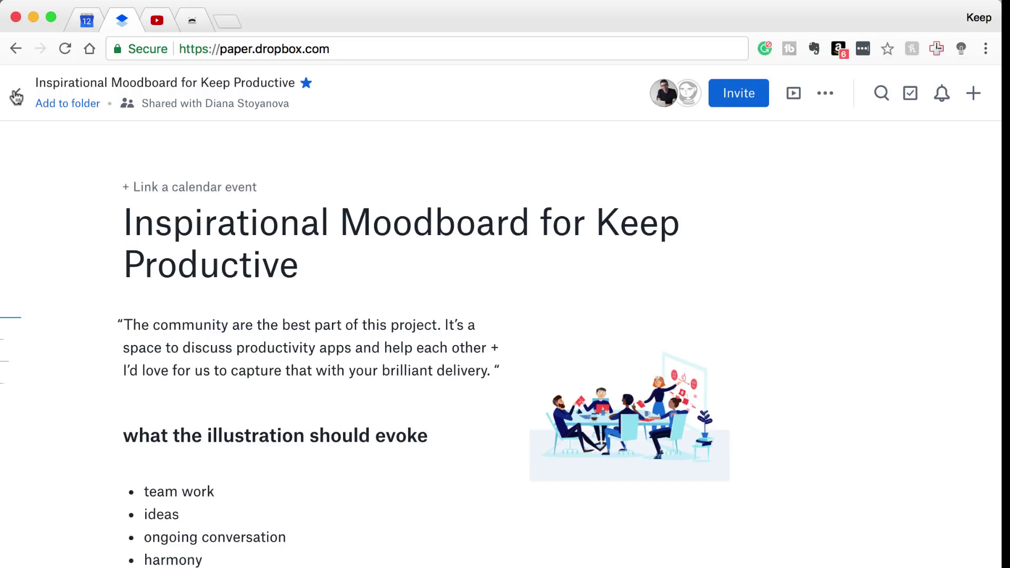
left_click(415, 224)
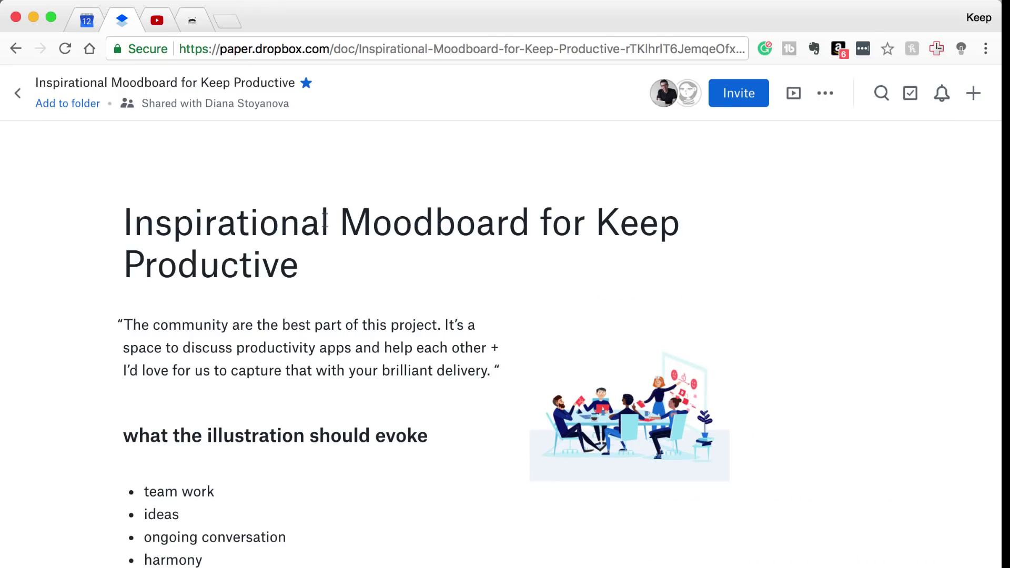
- Link the Sunday, February 11 calendar event to the moodboard doc
left_click(181, 189)
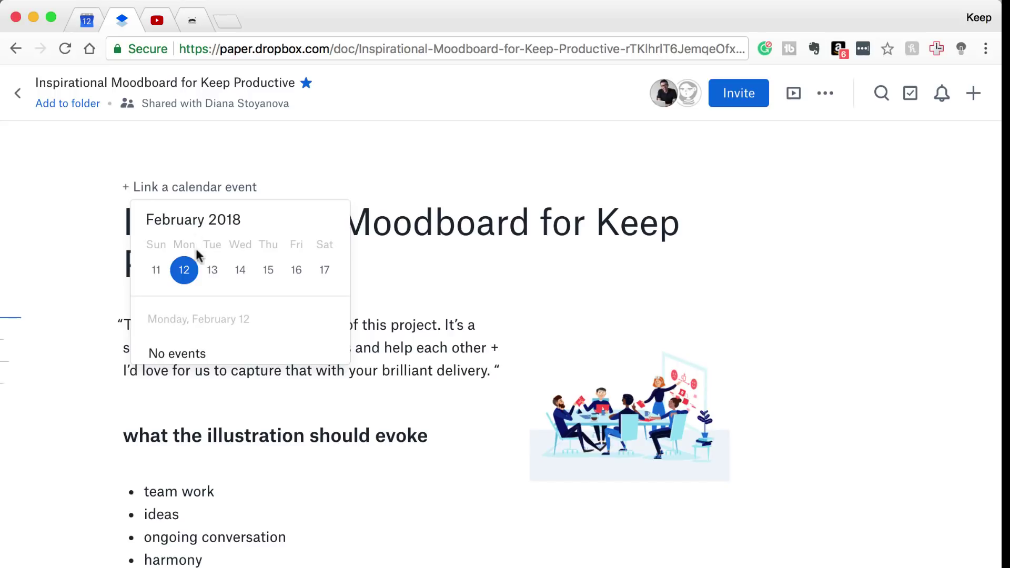
left_click(241, 270)
left_click(213, 270)
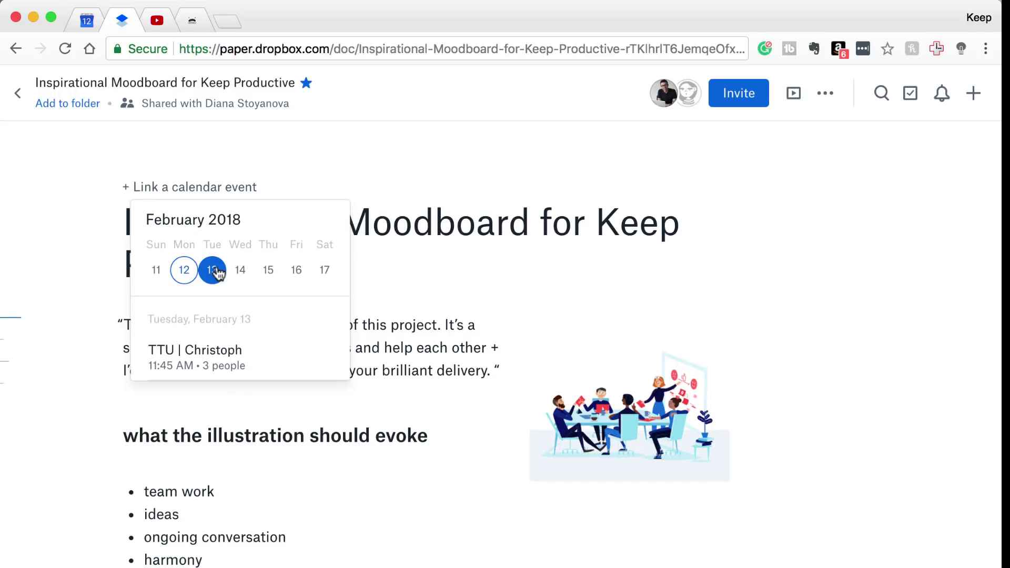
left_click(157, 270)
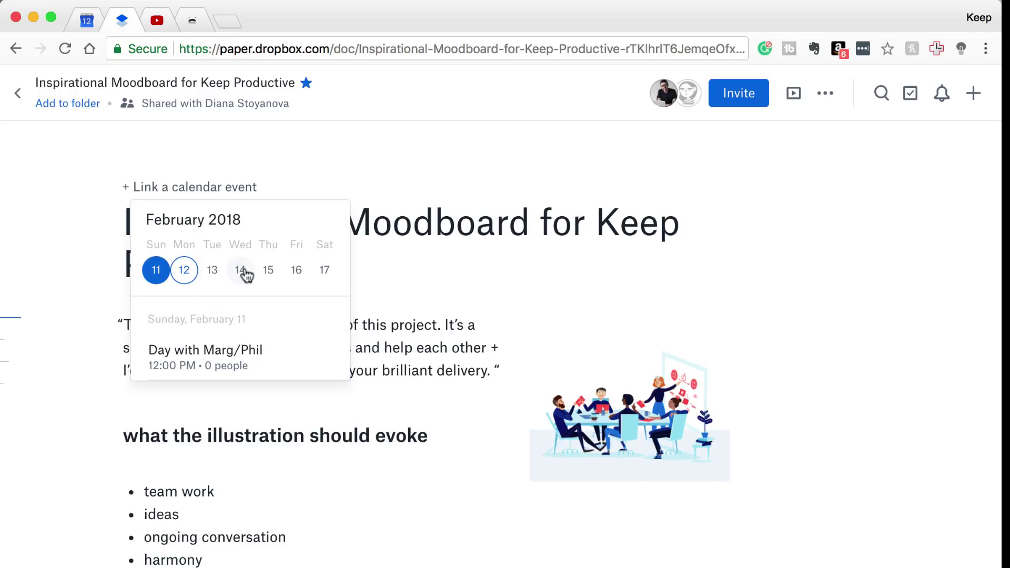
left_click(222, 358)
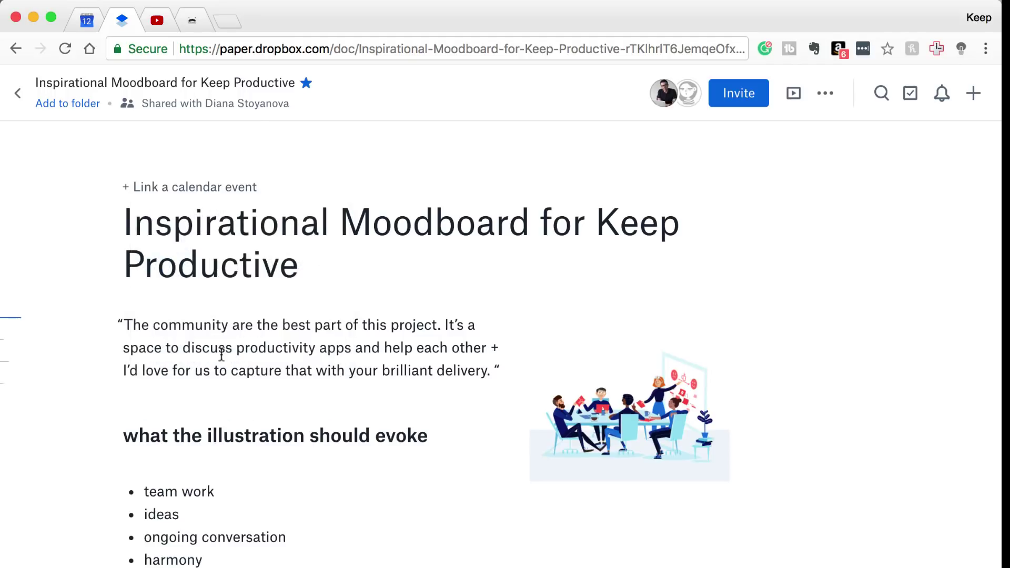
- Dismiss the share suggestion and start linking another calendar event
left_click(748, 137)
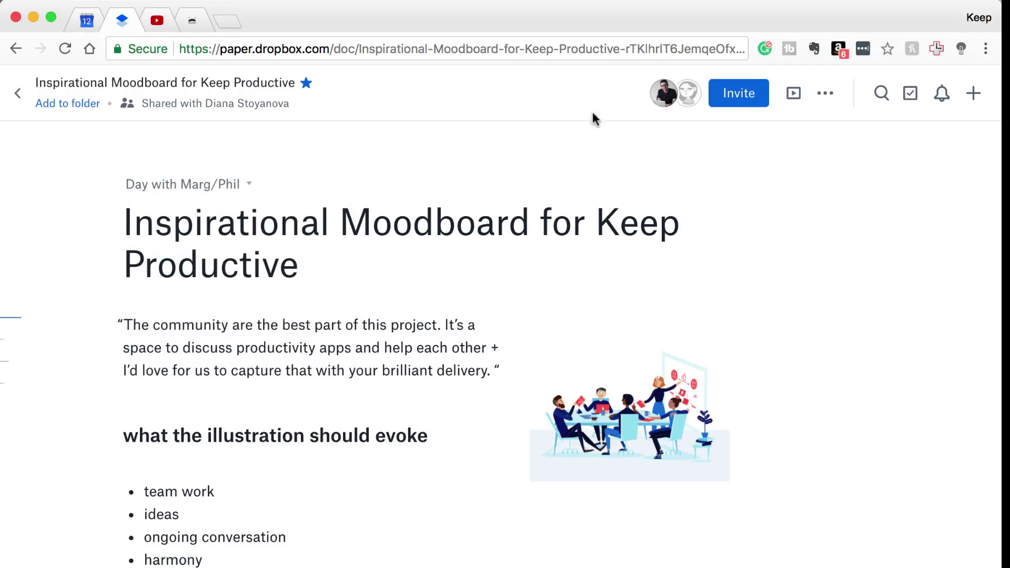
left_click(207, 185)
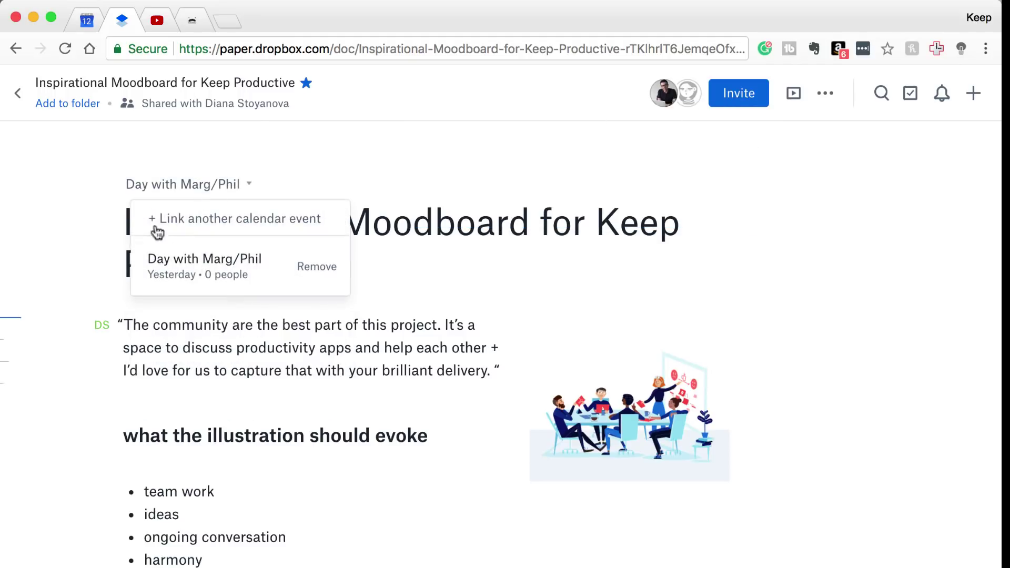
left_click(154, 225)
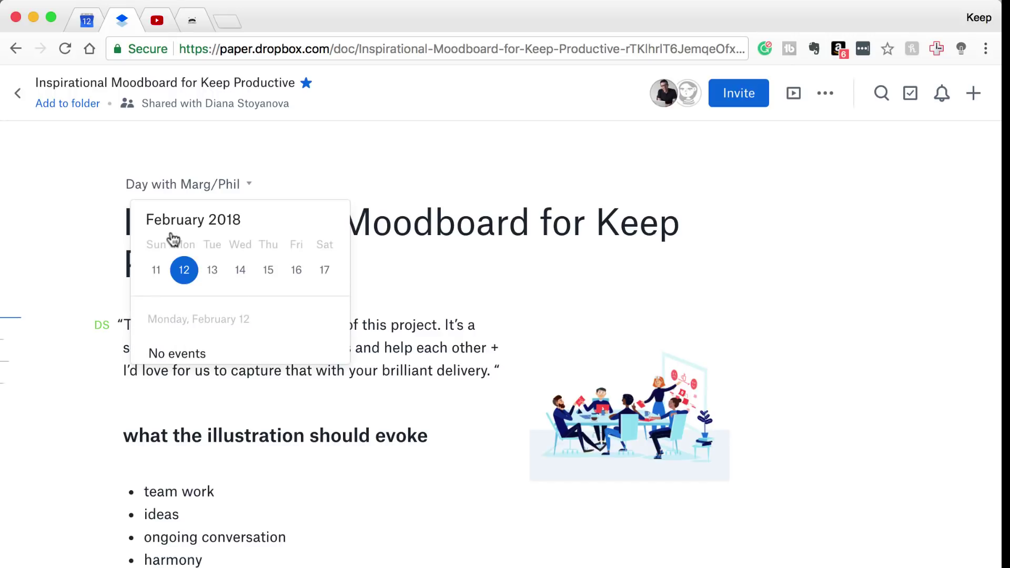
- Post a 'Hello!' comment on the moodboard's title and collapse the comment thread
left_click(829, 241)
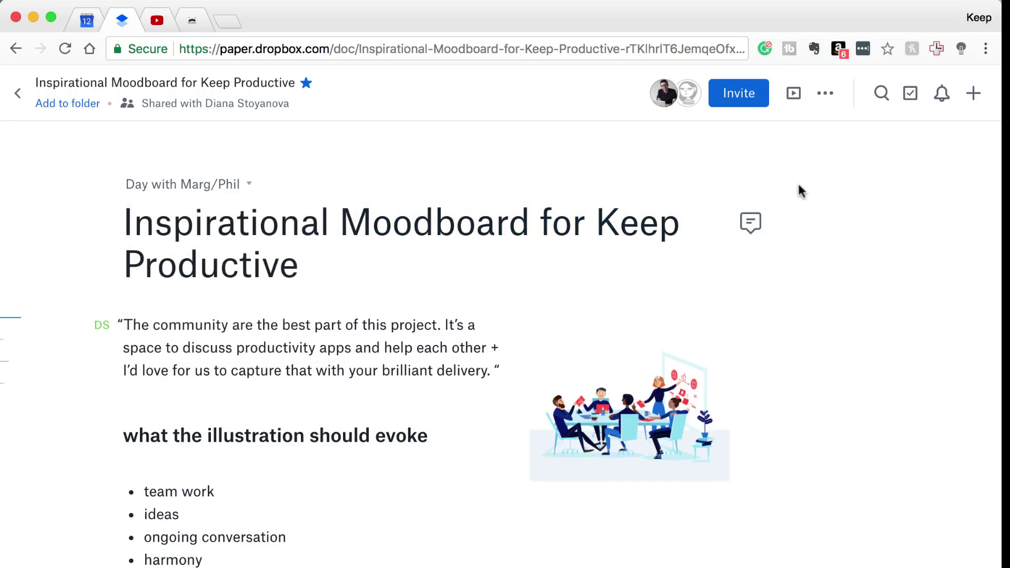
left_click(750, 223)
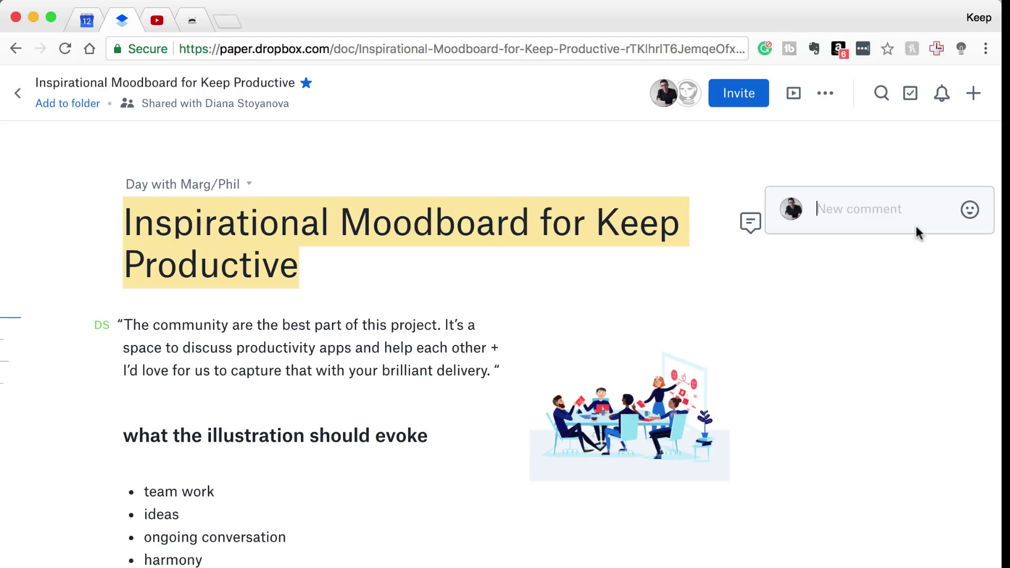
type("Hello!")
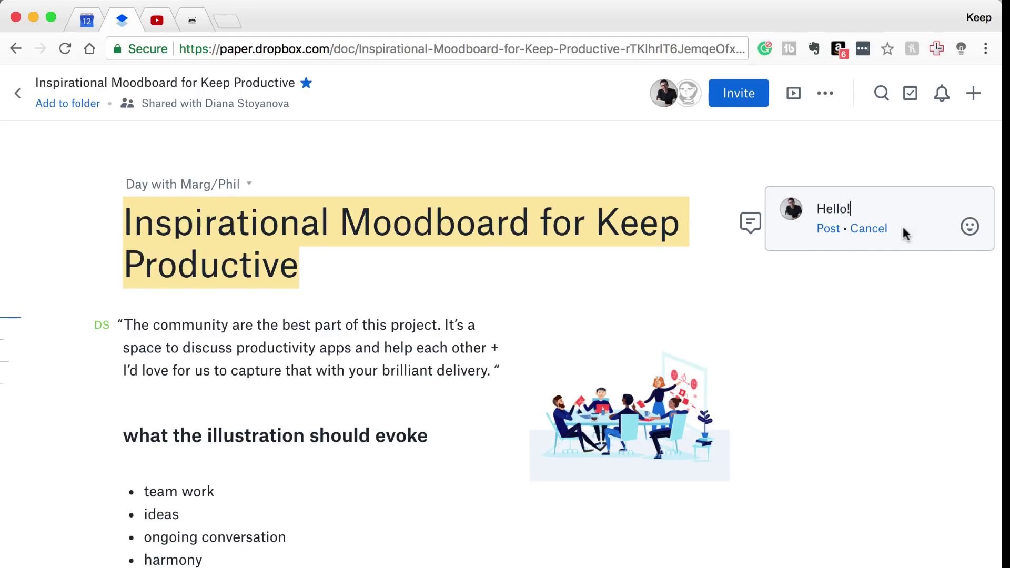
left_click(828, 230)
left_click(958, 162)
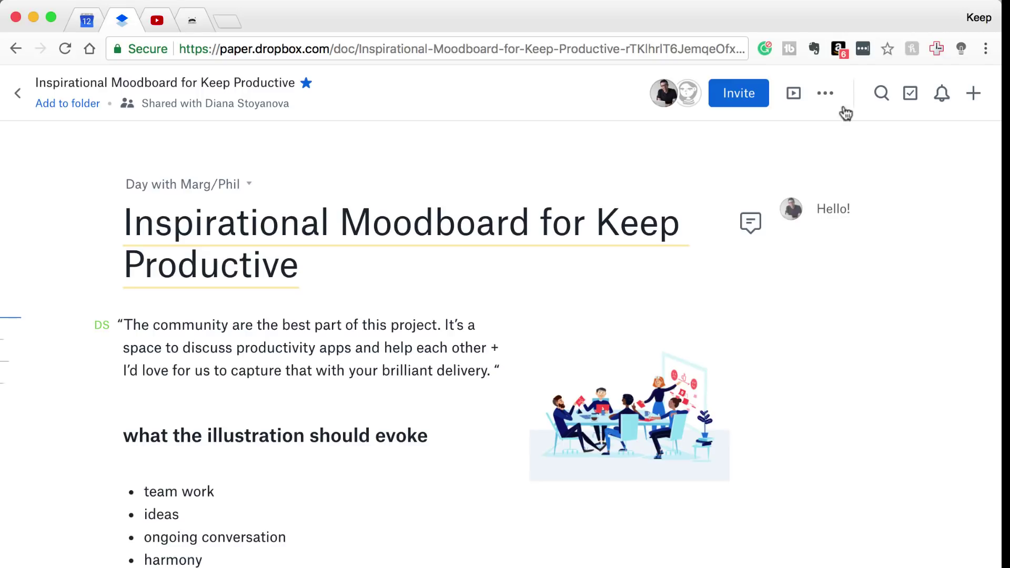
- Check the notifications, filtering to Unread, then close the list
left_click(941, 95)
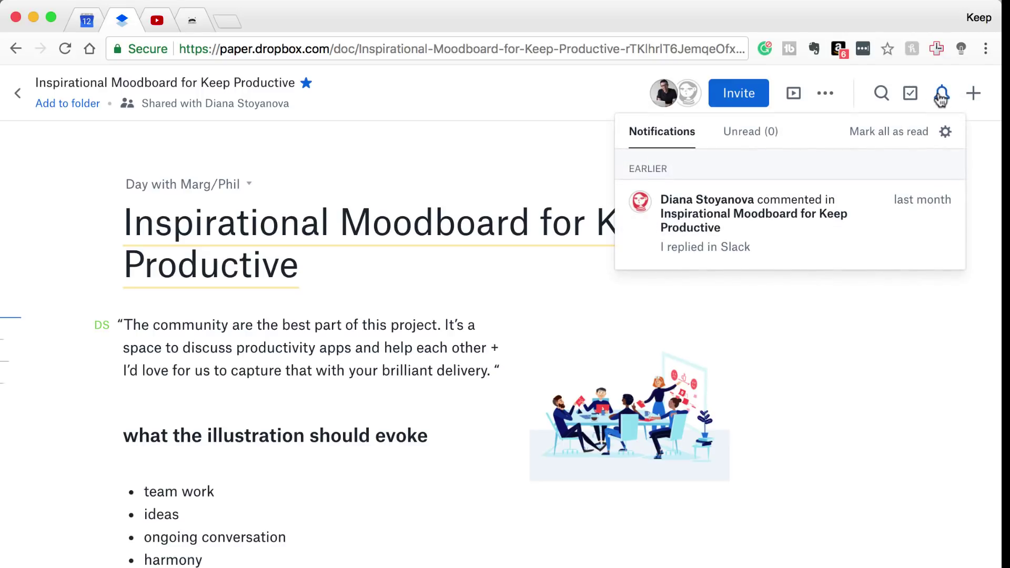
left_click(750, 131)
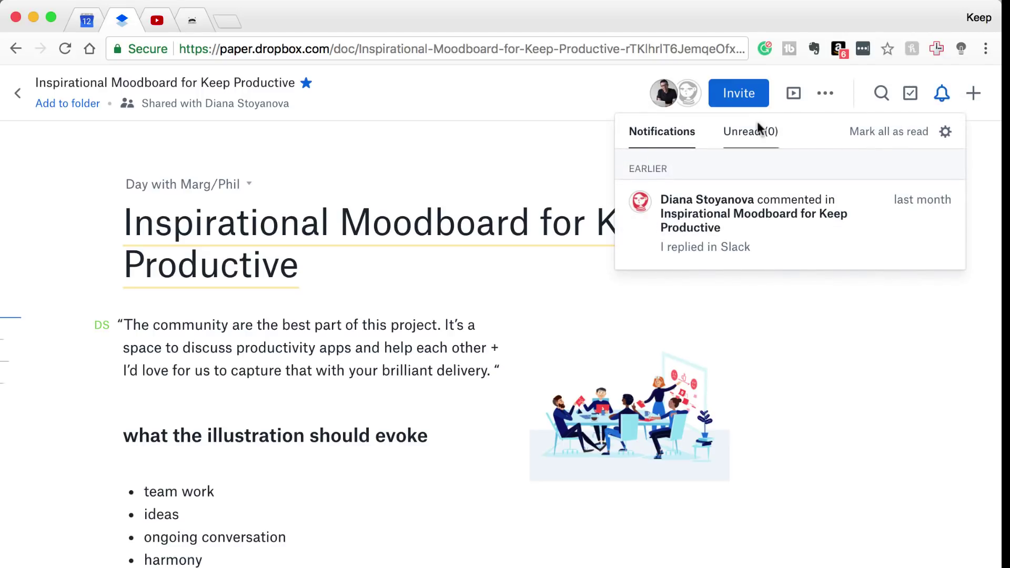
left_click(927, 309)
- Go back to Paper Home and browse the Recently viewed list
left_click(18, 95)
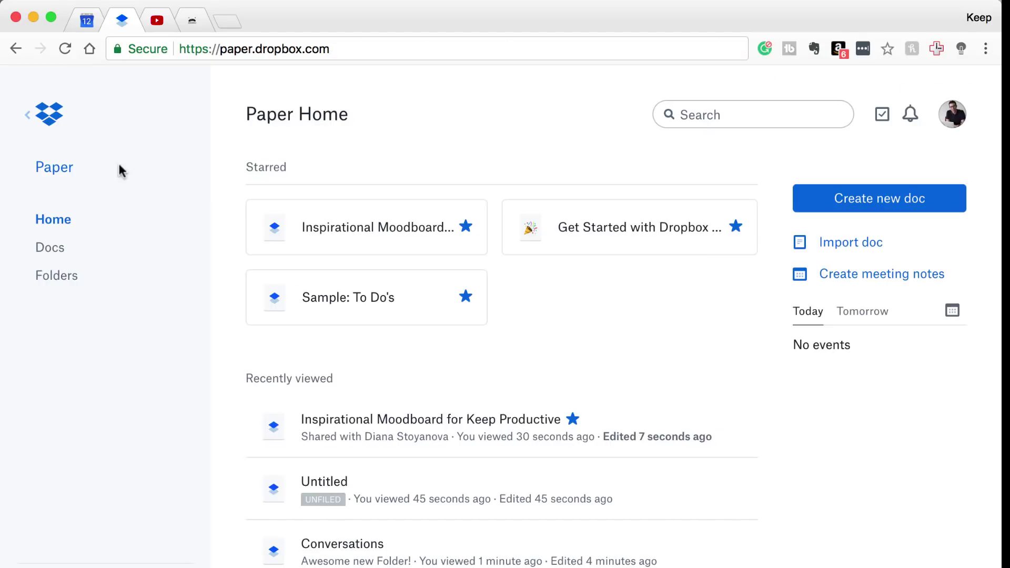
scroll(737, 324, "down", 10)
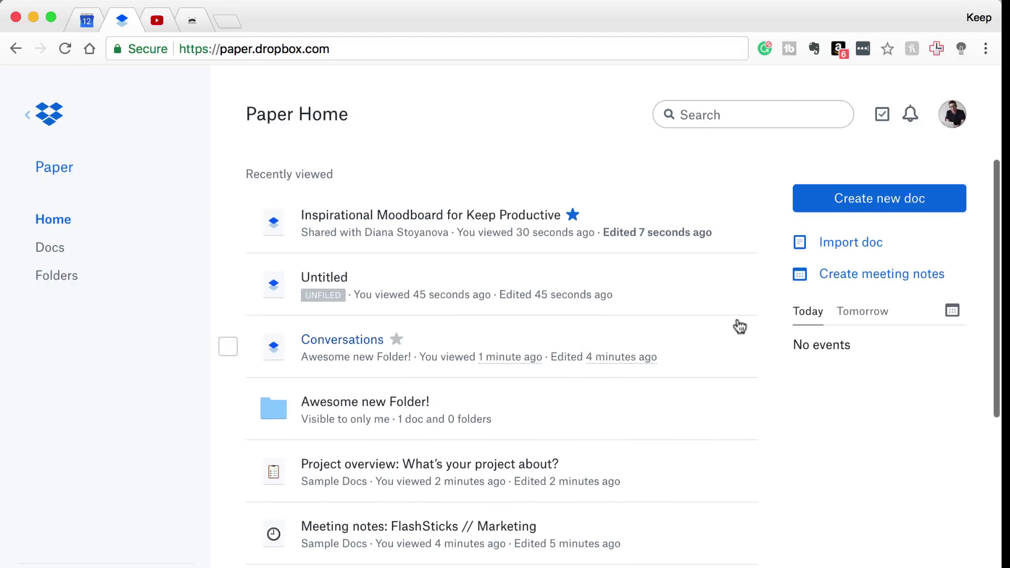
scroll(738, 327, "down", 3)
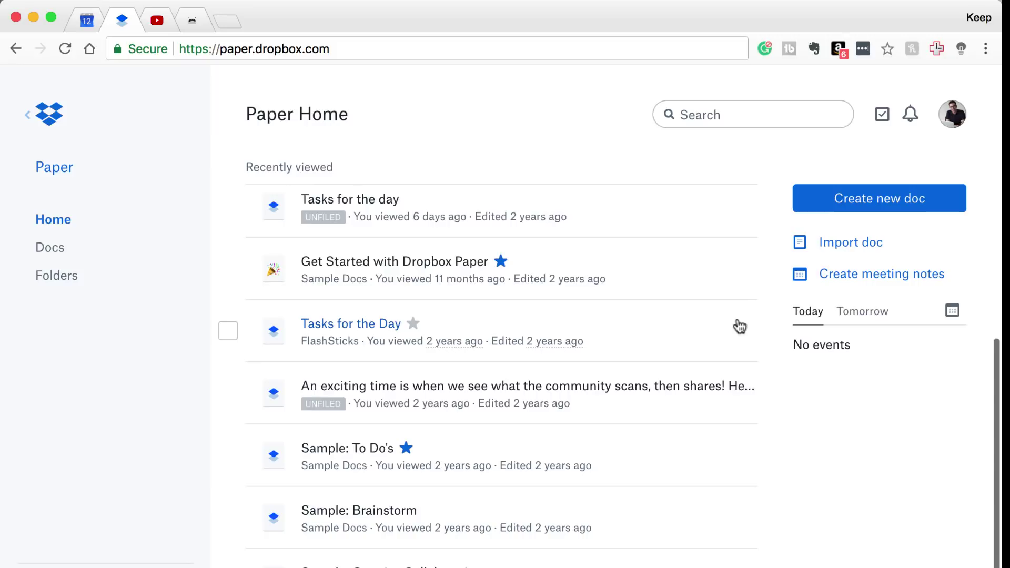
scroll(737, 326, "up", 3)
scroll(595, 378, "down", 2)
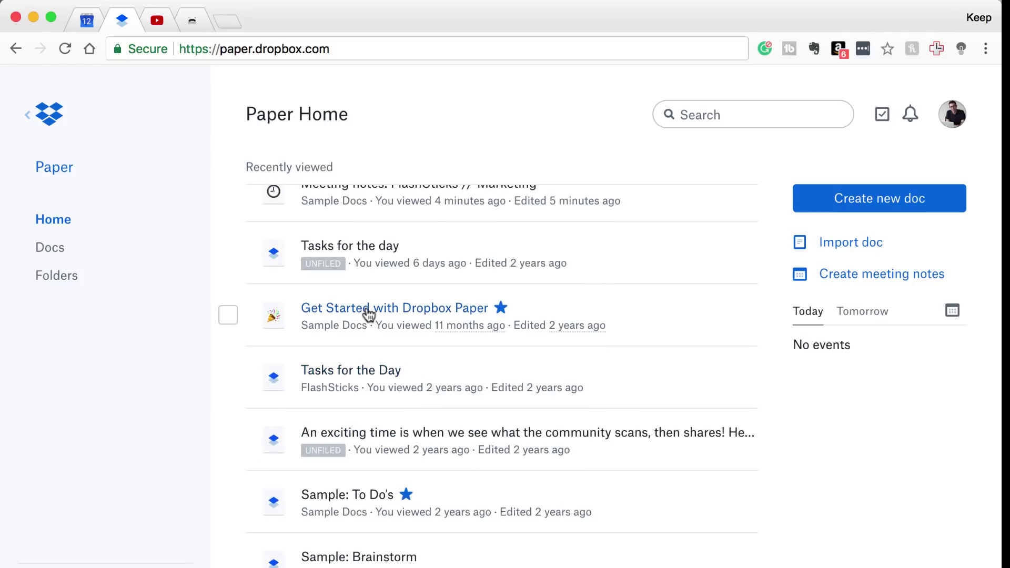
- Open the 'Get Started with Dropbox Paper' doc and scroll through its contents
left_click(368, 313)
scroll(365, 369, "down", 10)
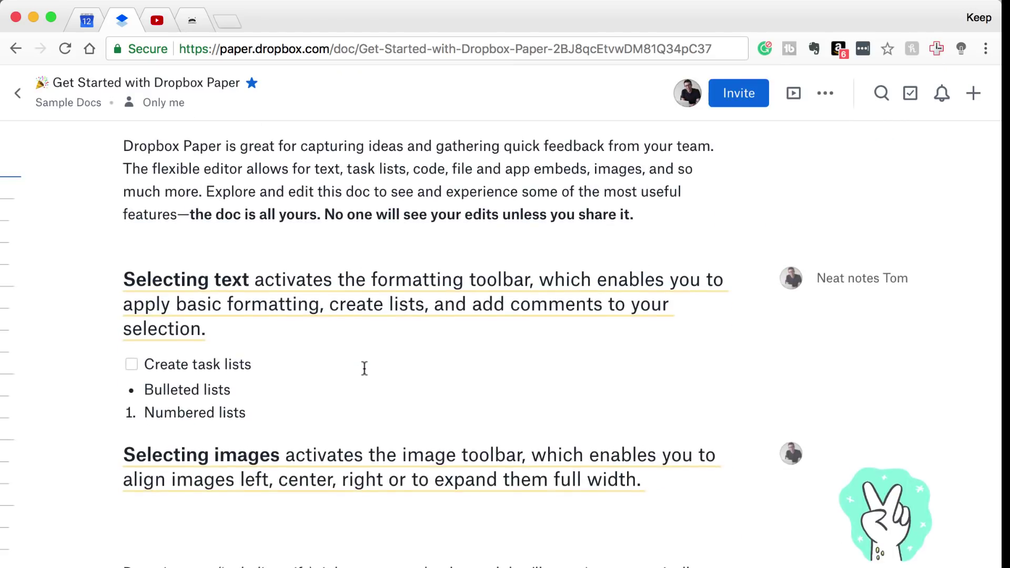
scroll(367, 374, "down", 20)
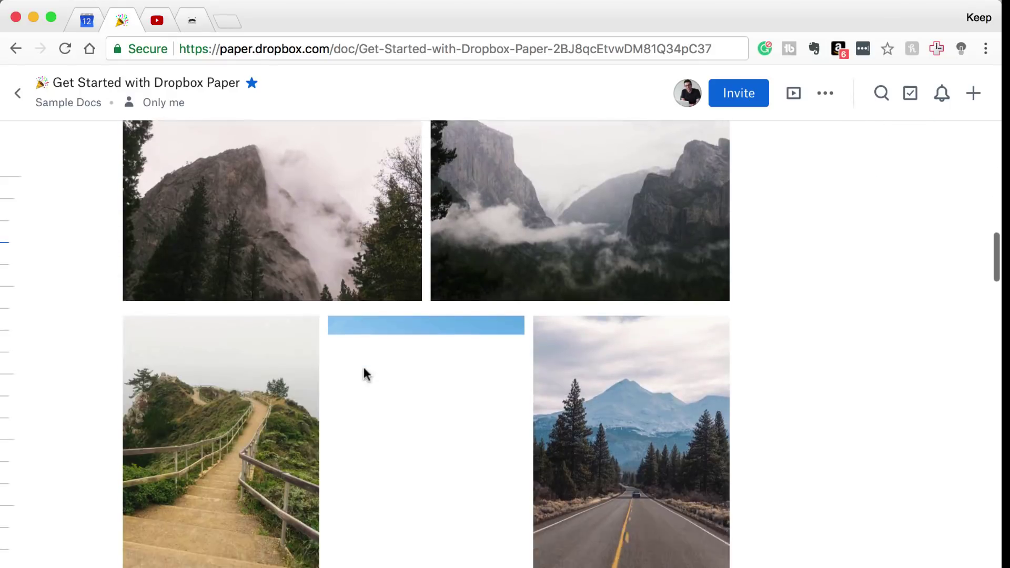
scroll(365, 368, "up", 5)
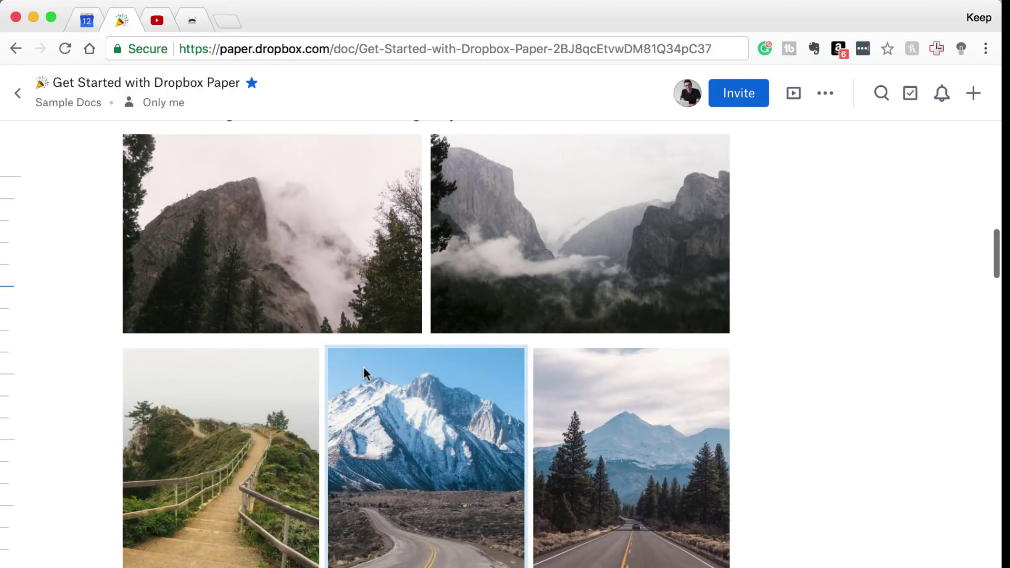
scroll(365, 373, "up", 15)
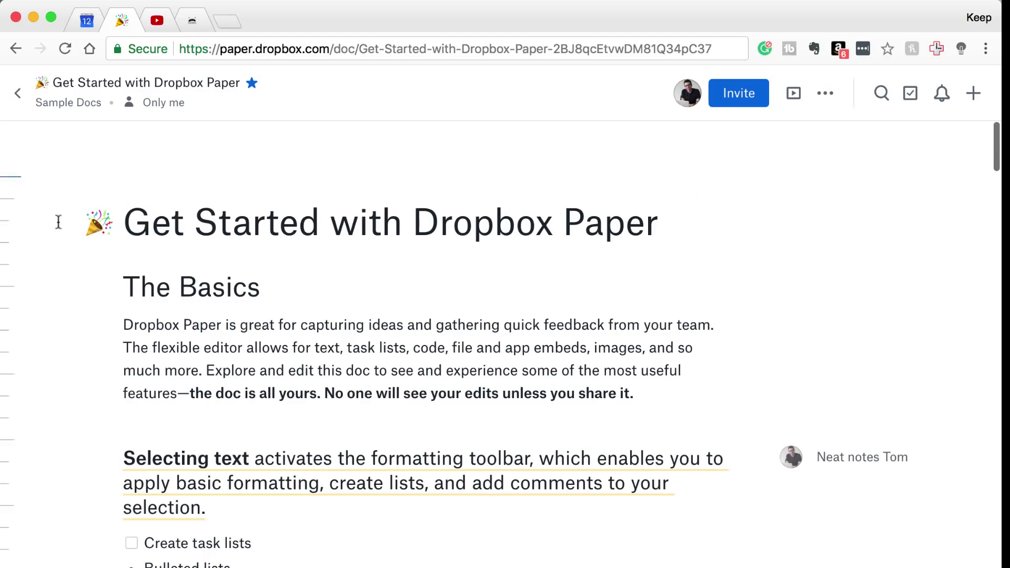
mouse_move(18, 182)
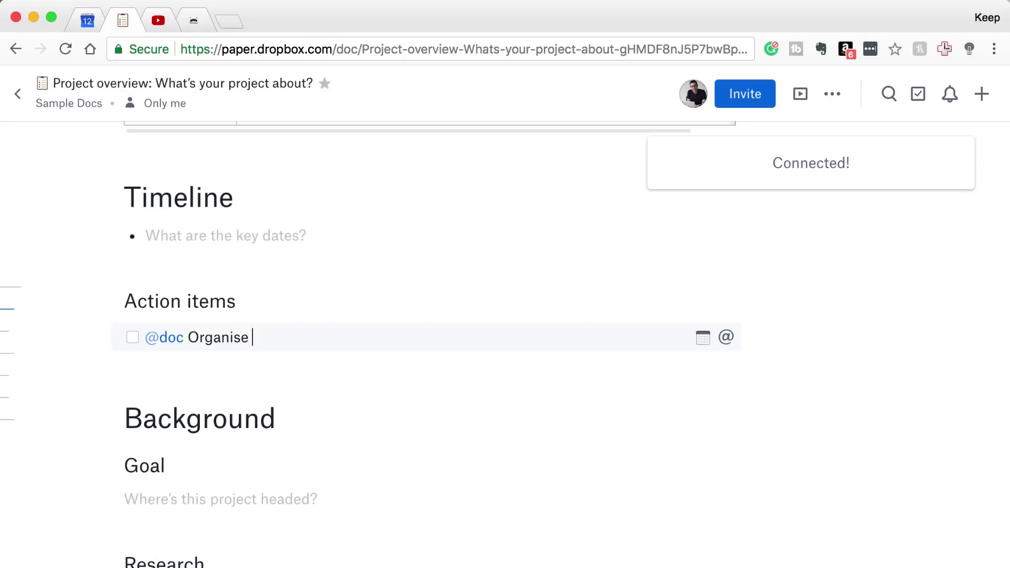
type("me")
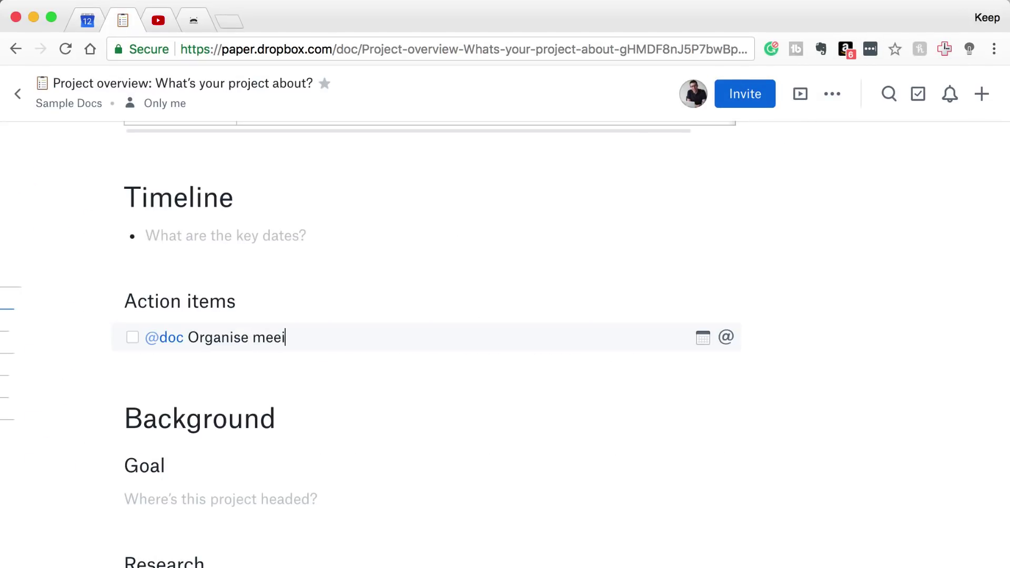
type("eting times")
key("Return")
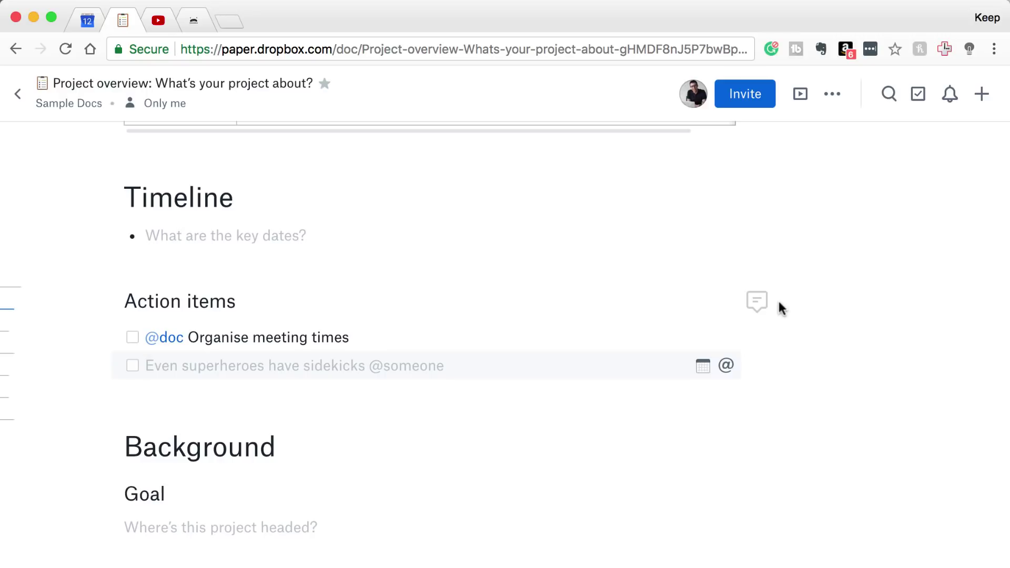
left_click(704, 368)
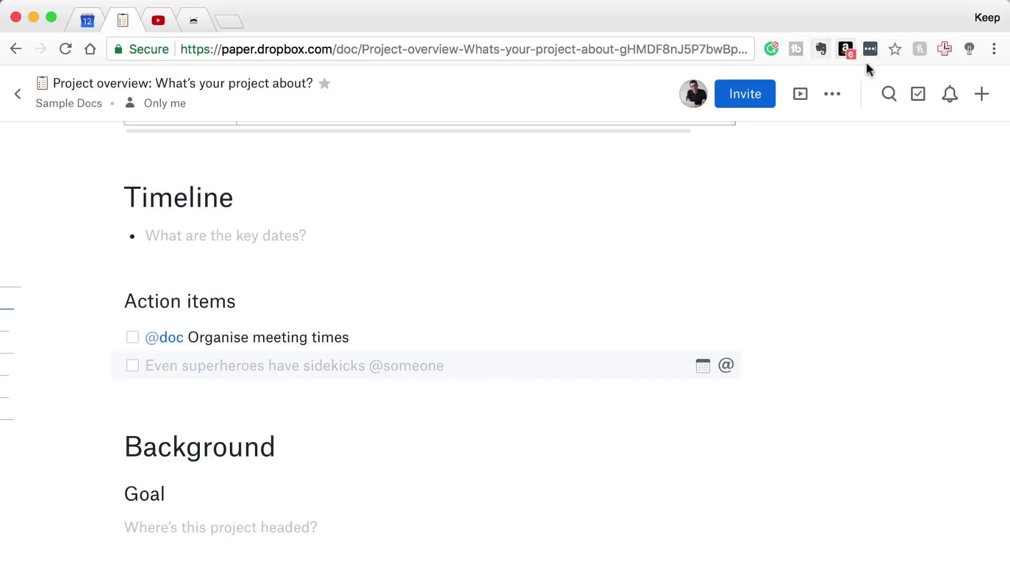
left_click(918, 94)
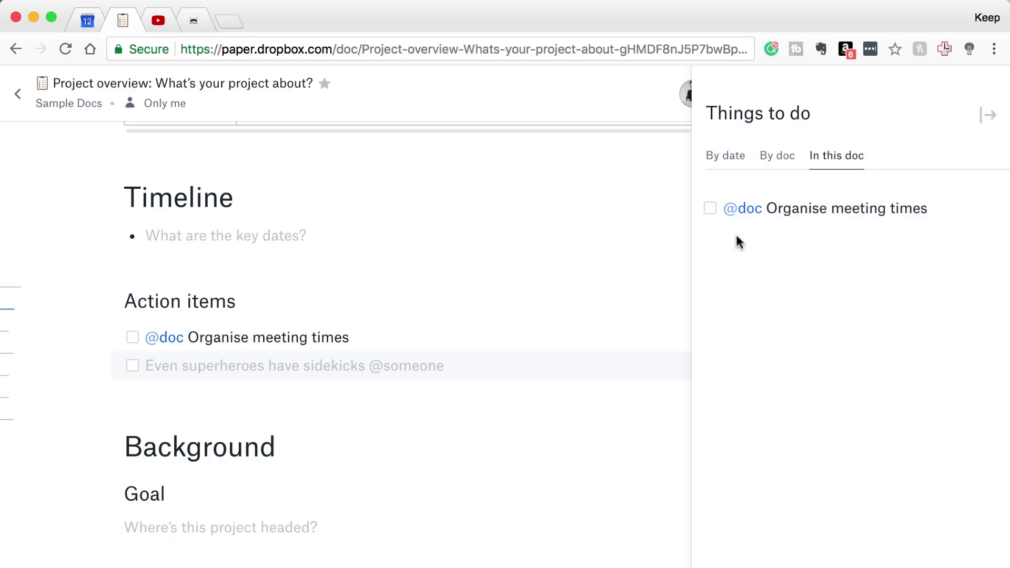
- Mark 'Organise meeting times' as done in the Things to do panel
mouse_move(798, 216)
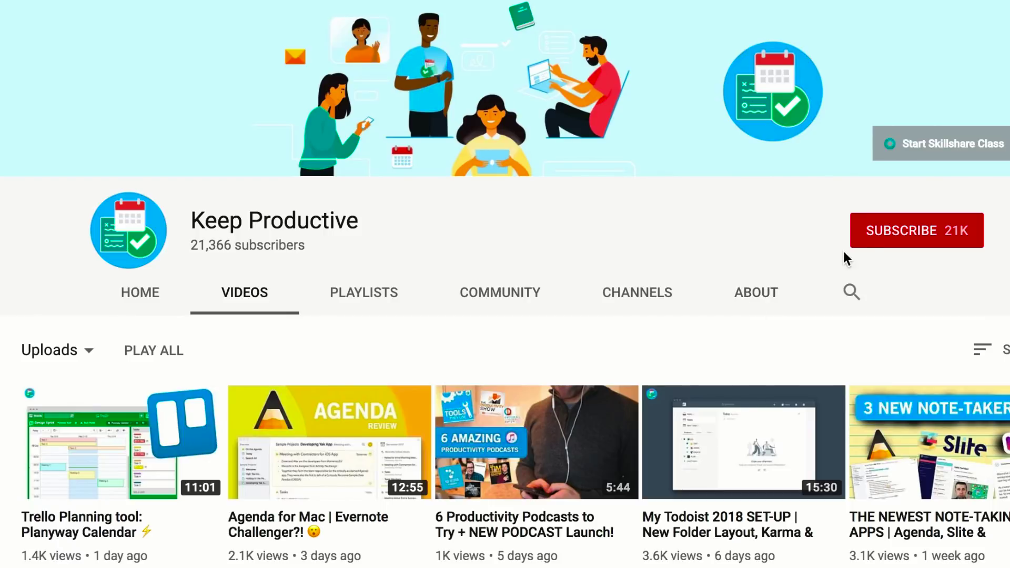
left_click(870, 235)
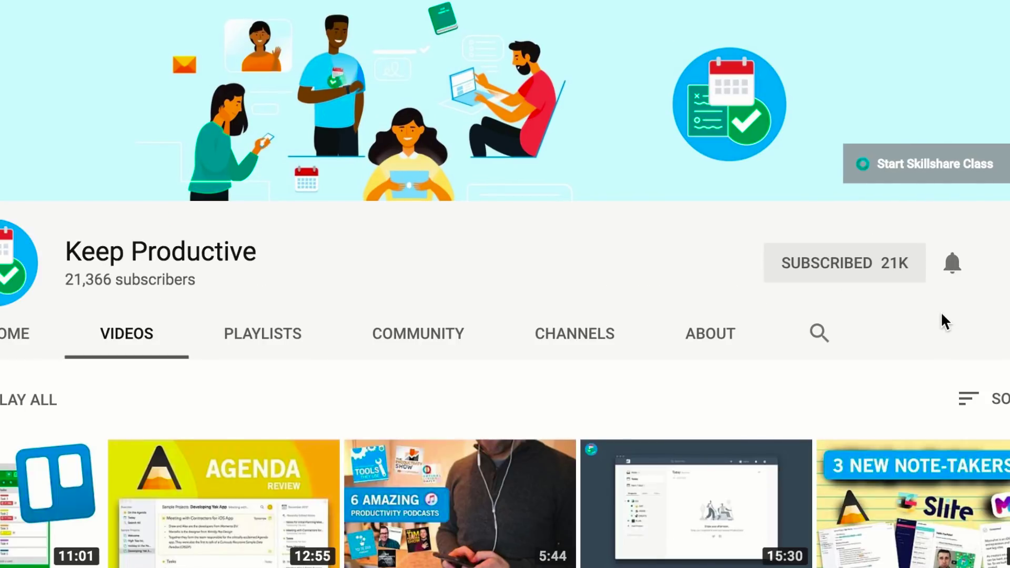
left_click(969, 230)
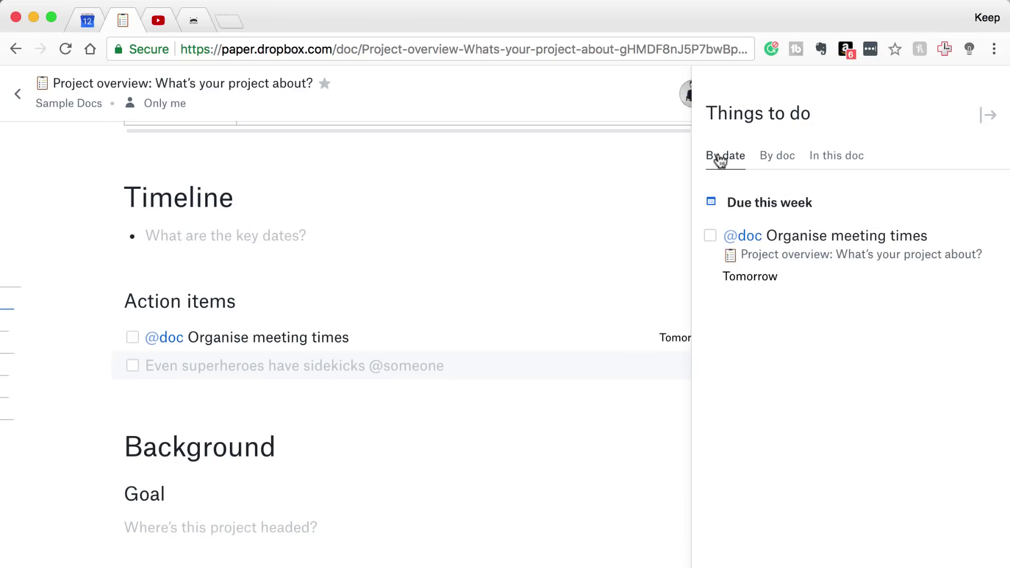
left_click(715, 236)
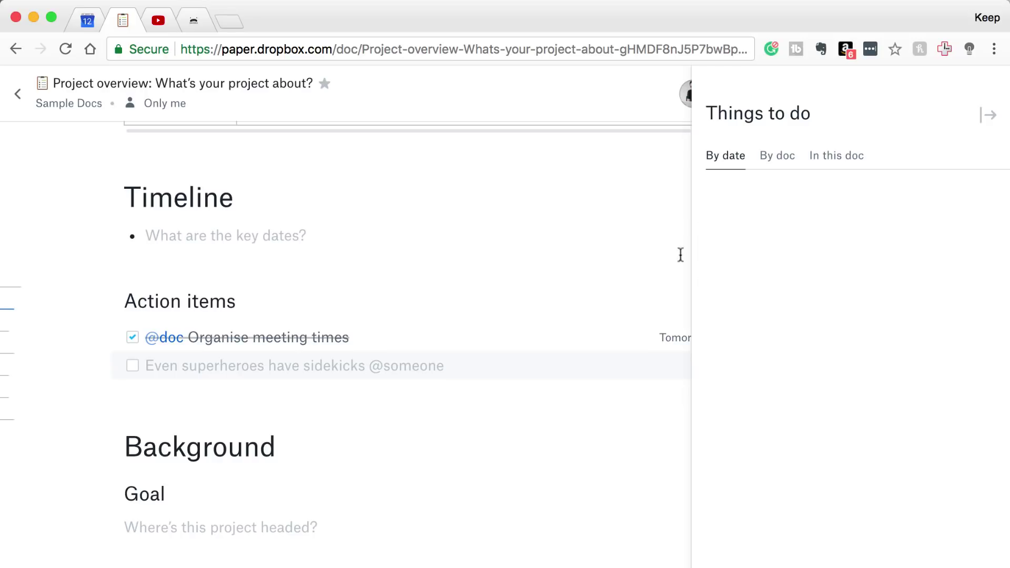
scroll(372, 219, "up", 6)
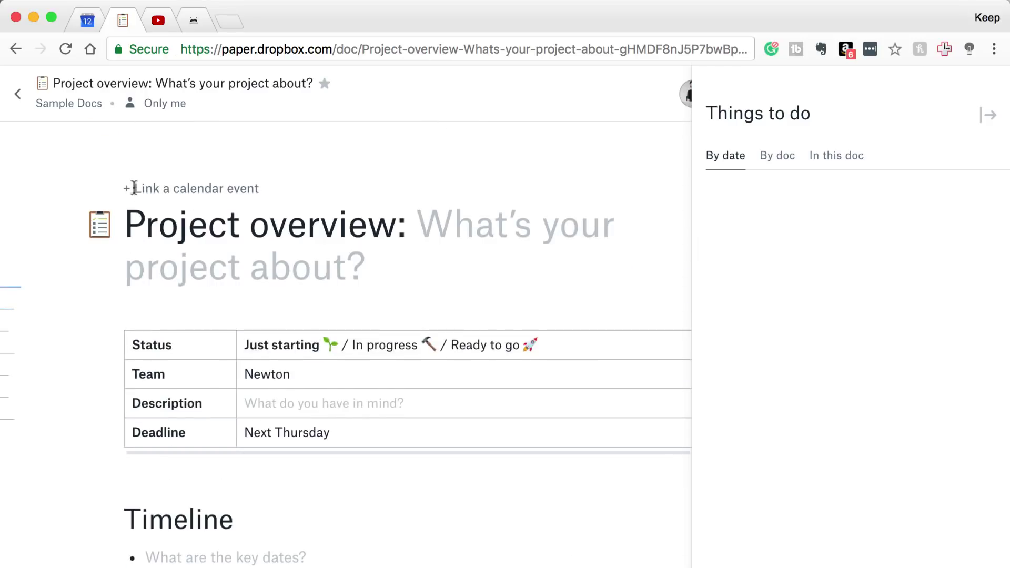
- Return to Paper Home with the Things to do panel collapsed
left_click(18, 96)
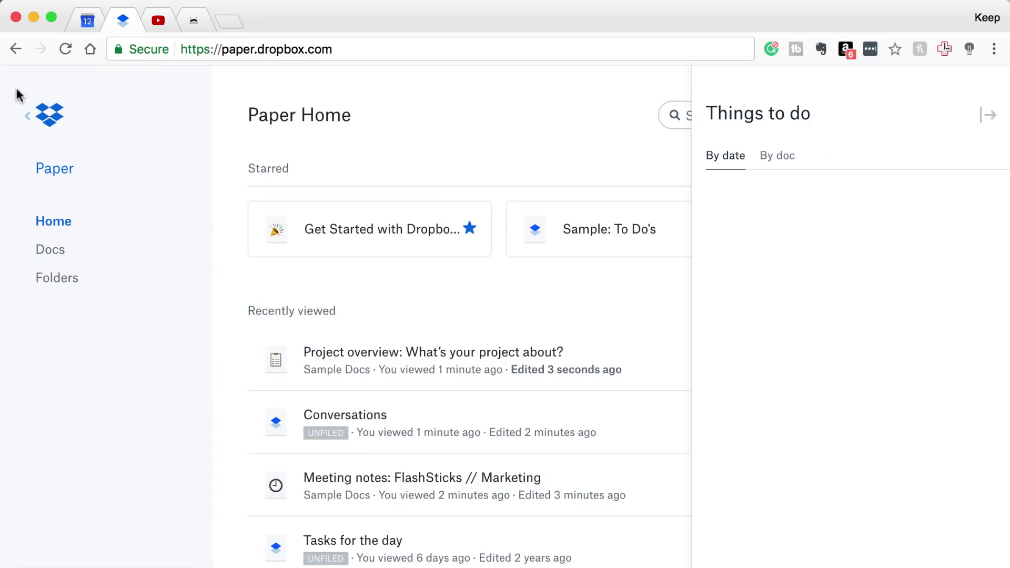
left_click(982, 112)
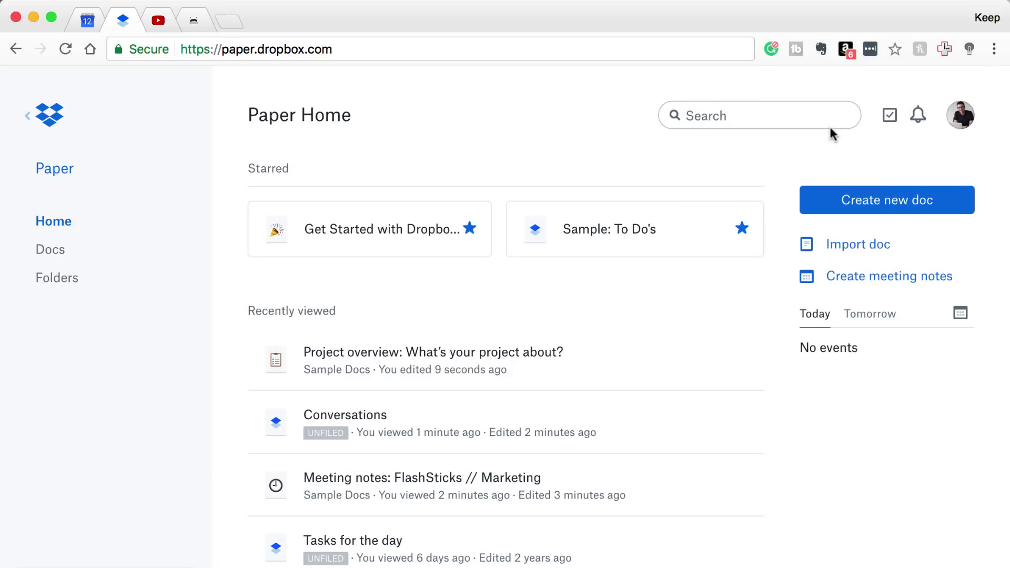
left_click(894, 116)
left_click(988, 115)
left_click(178, 380)
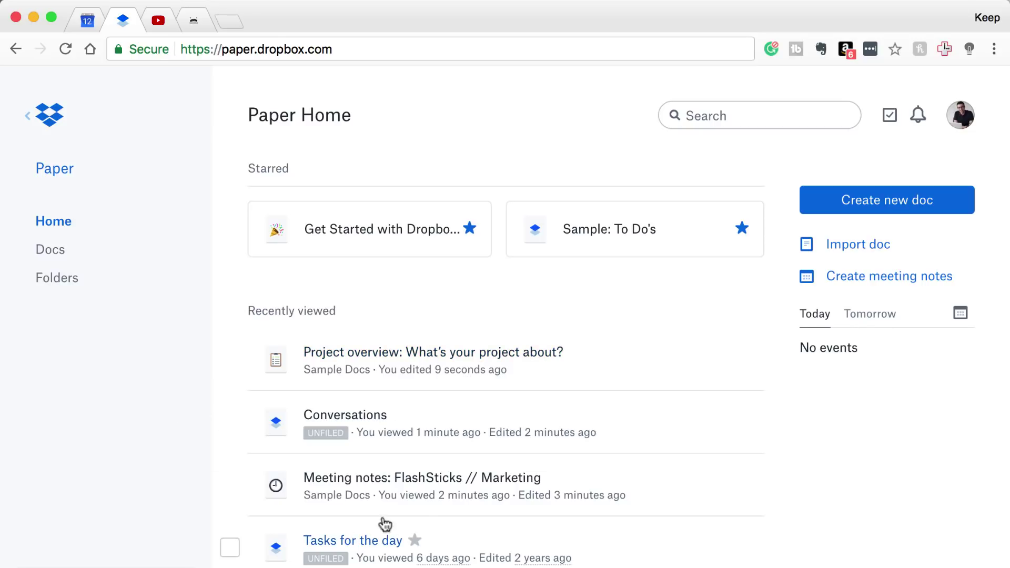